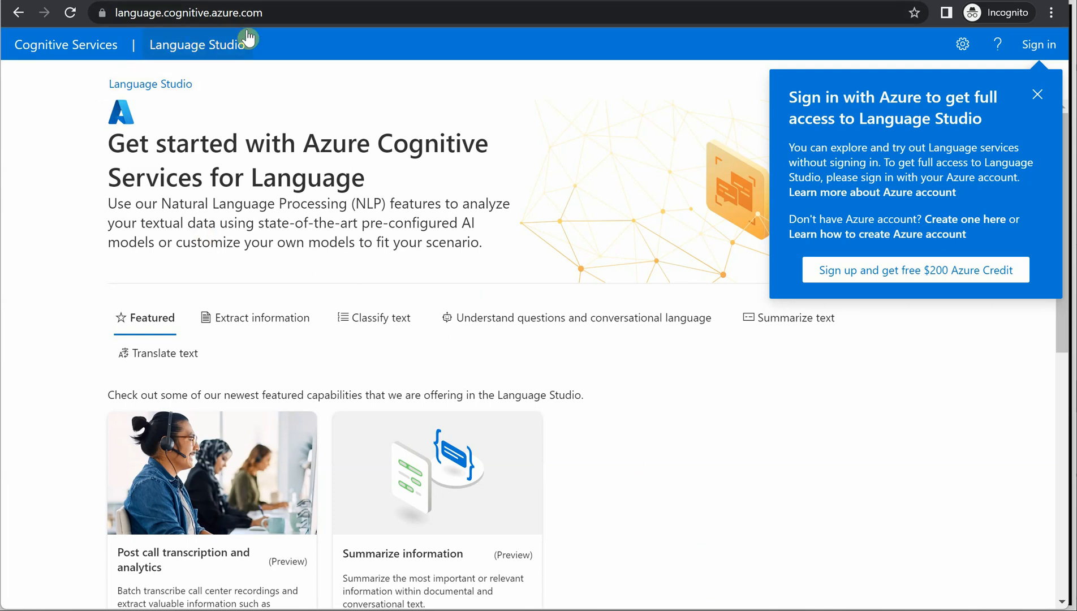
Step: Dismiss the sign-in notice and sign in to Language Studio with the existing Microsoft account
{"action": "left_click", "coordinate": [1039, 94]}
{"action": "left_click", "coordinate": [1039, 44]}
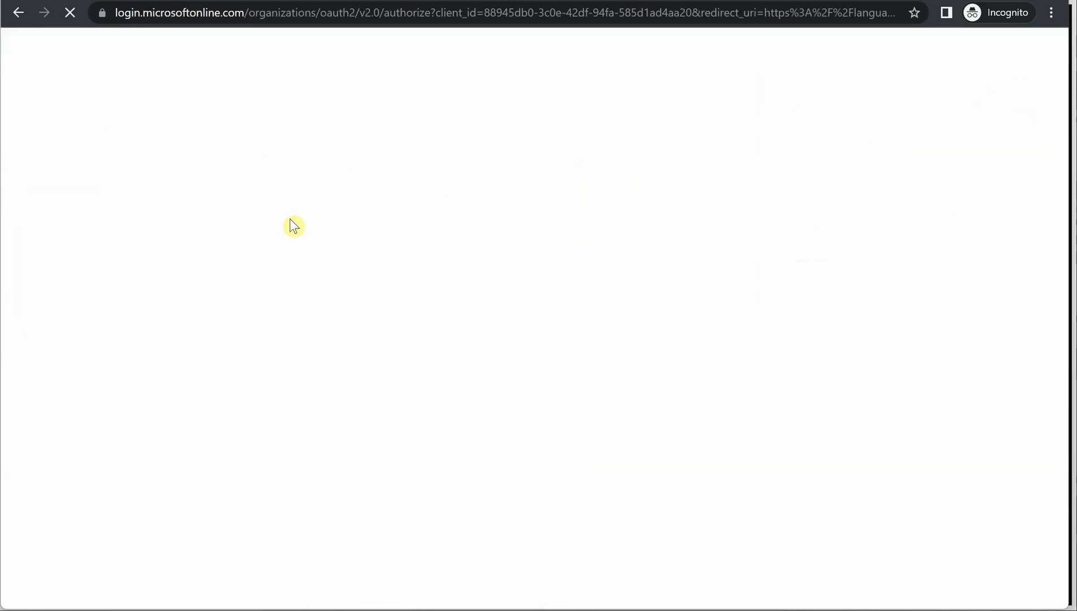
{"action": "left_click", "coordinate": [294, 218]}
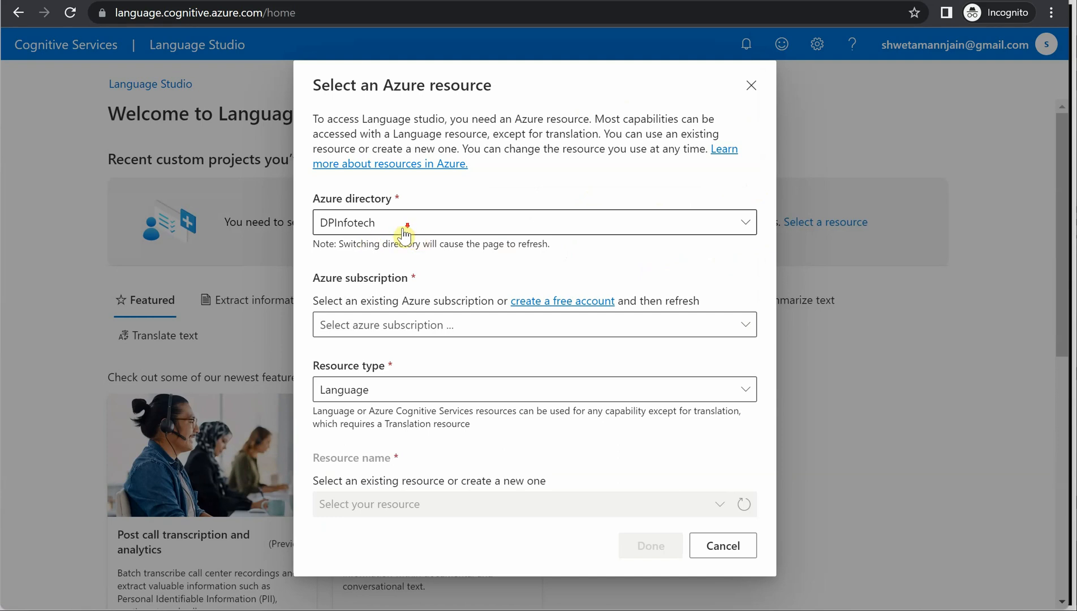
Step: Select the Azure subscription Visual Studio Ultimate with MSDN and the resource type Language
{"action": "left_click", "coordinate": [440, 332]}
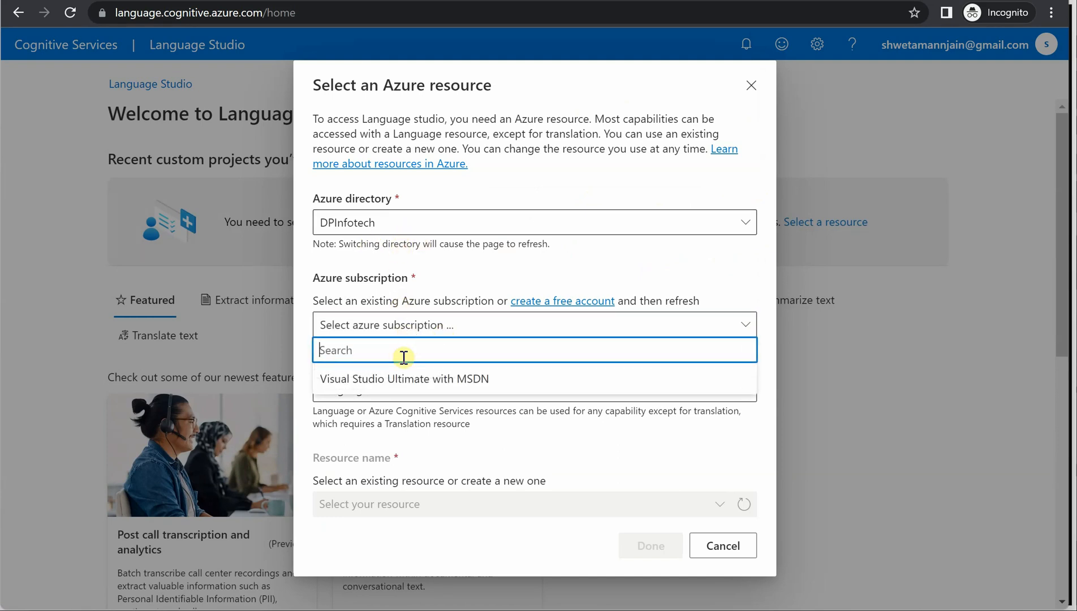
{"action": "left_click", "coordinate": [413, 378]}
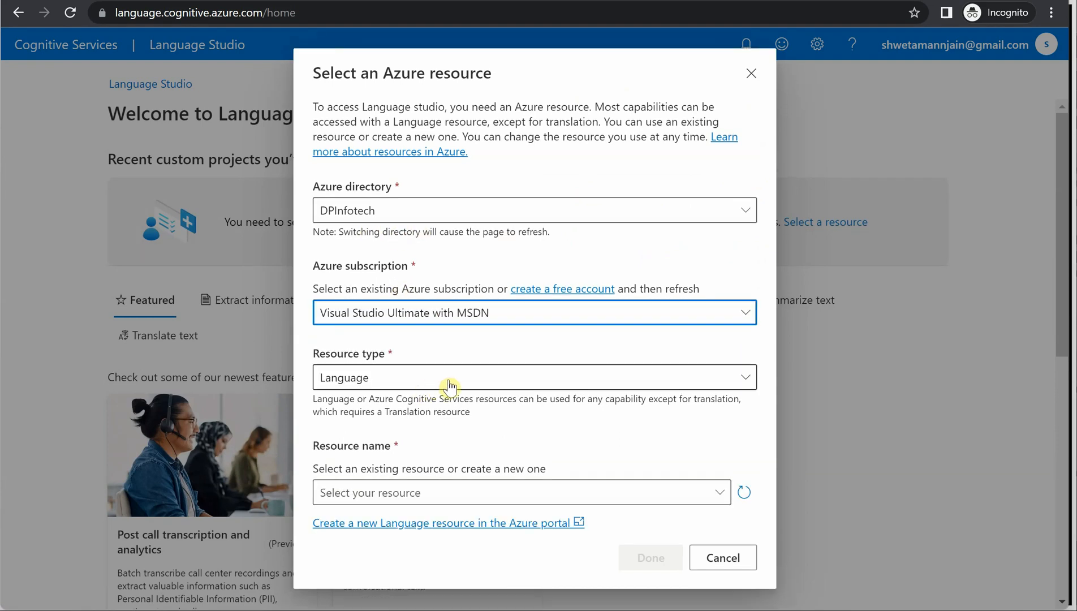
{"action": "left_click", "coordinate": [448, 381]}
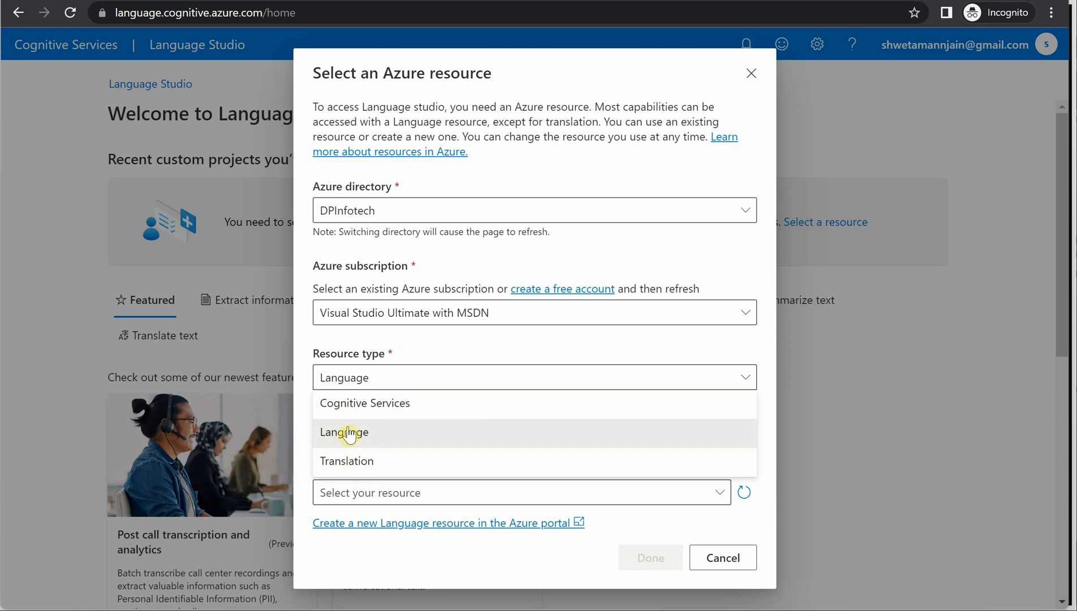
{"action": "left_click", "coordinate": [368, 433]}
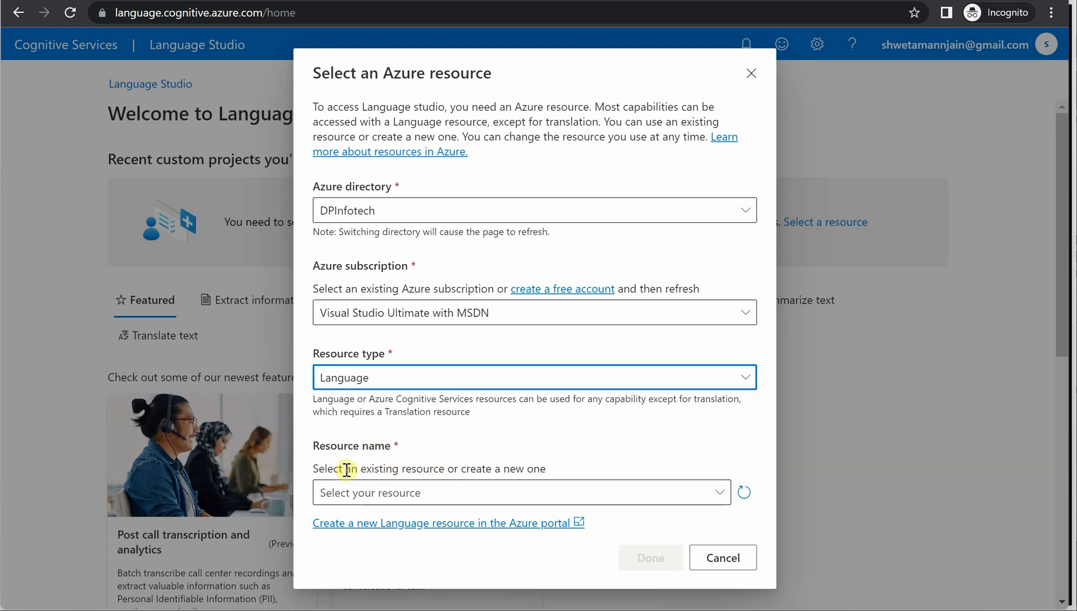
Step: Look through the existing resource names, and go to the Azure portal to create a new Language resource
{"action": "left_click", "coordinate": [720, 493]}
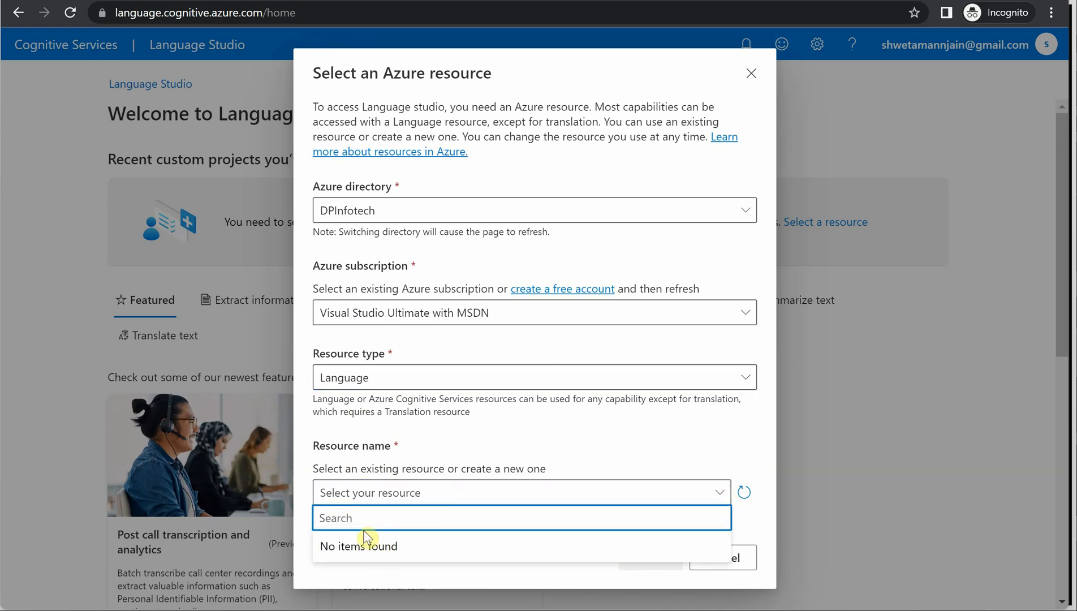
{"action": "left_click", "coordinate": [604, 442]}
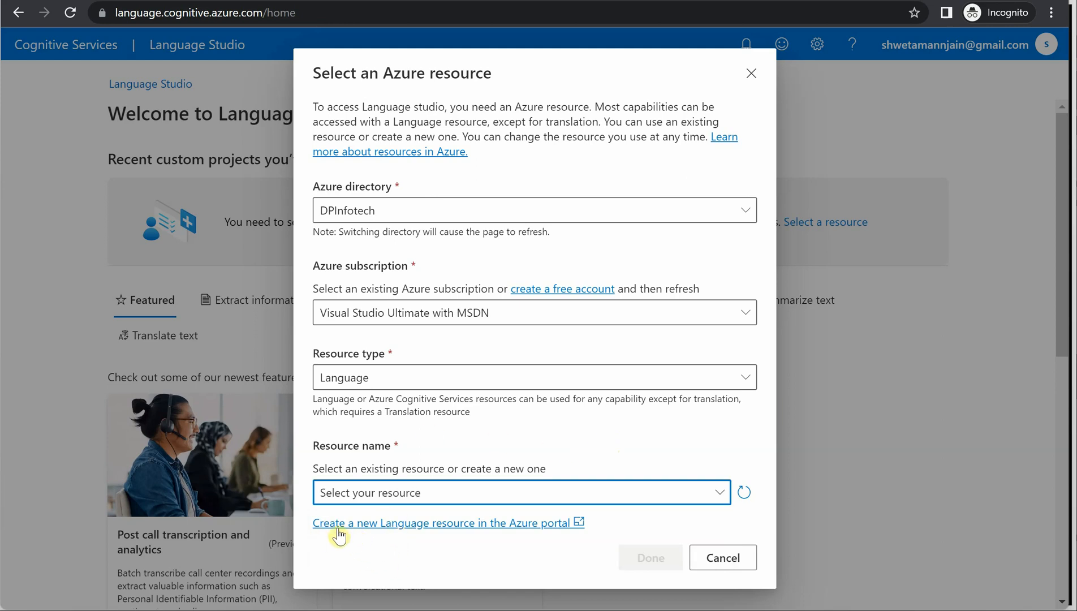
{"action": "left_click", "coordinate": [458, 523]}
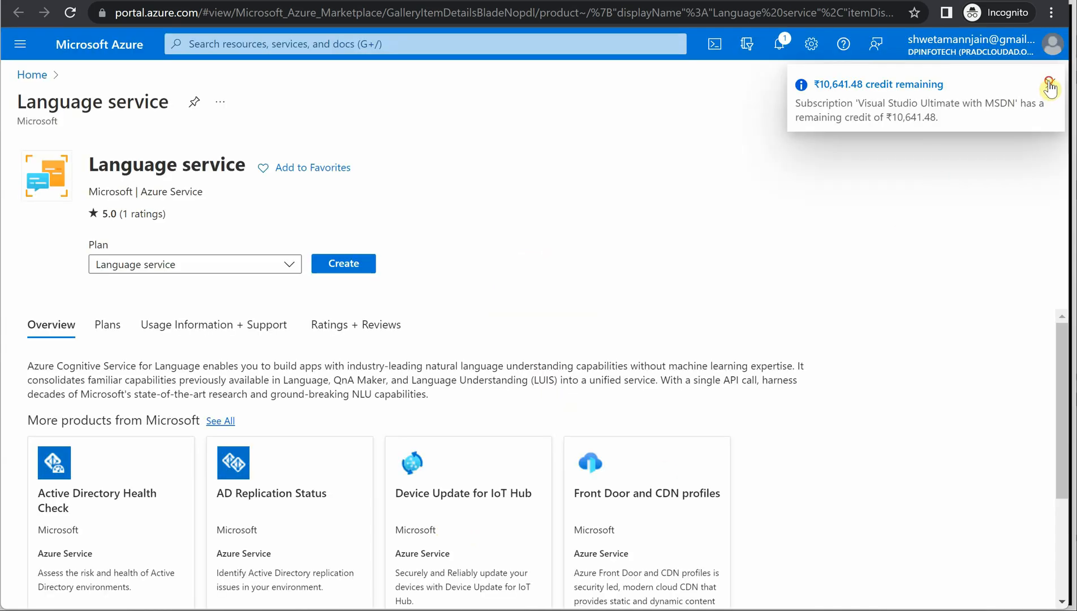
Step: Start creating the Language service with the Custom question answering feature enabled, and continue to the resource details
{"action": "left_click", "coordinate": [1049, 86]}
{"action": "left_click", "coordinate": [354, 266]}
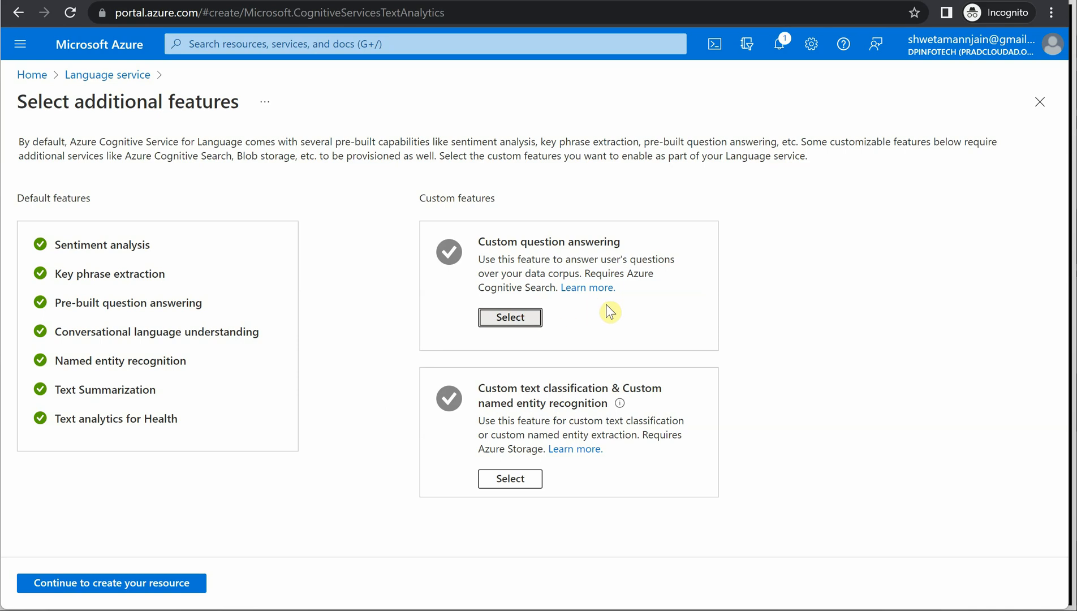
{"action": "left_click", "coordinate": [504, 320]}
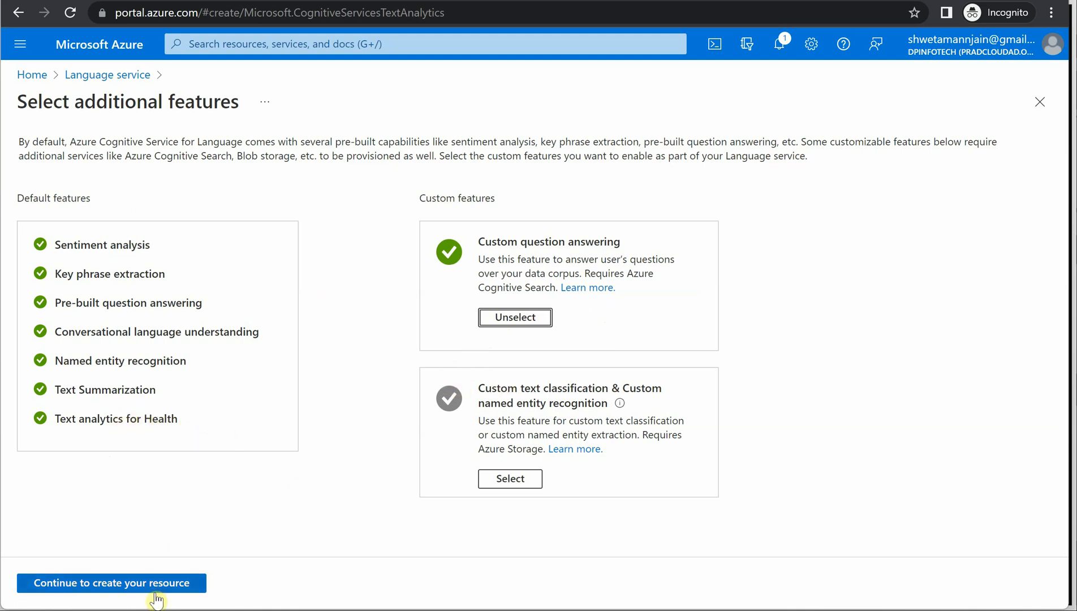
{"action": "left_click", "coordinate": [177, 591]}
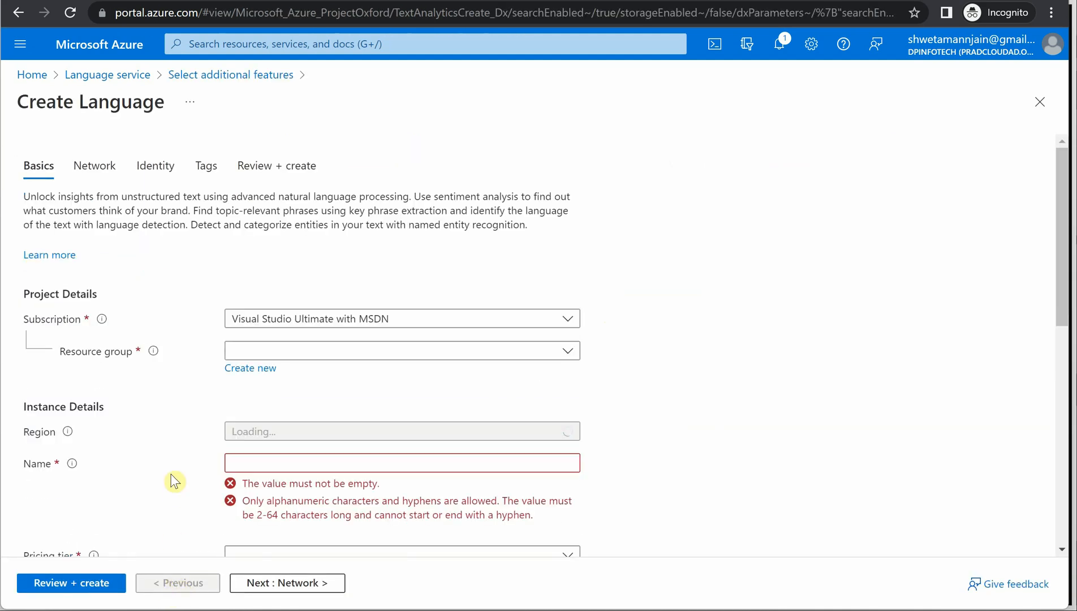
Step: Assign the Language resource to the resource group channel-res and set its region to West US
{"action": "left_click", "coordinate": [330, 354]}
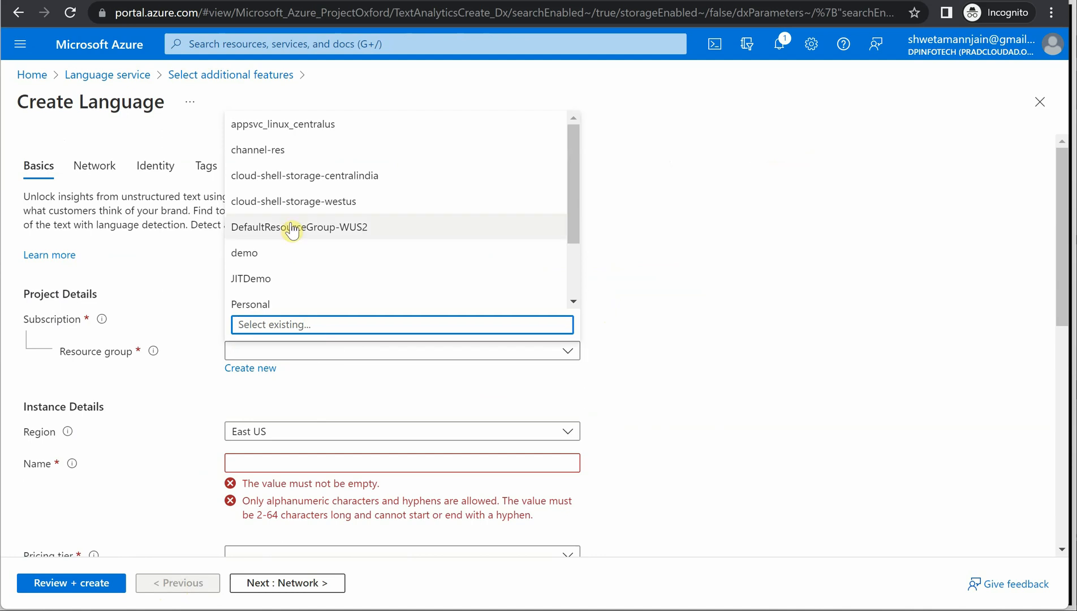
{"action": "left_click", "coordinate": [271, 150]}
{"action": "left_click", "coordinate": [703, 386]}
{"action": "scroll", "coordinate": [706, 393], "scroll_direction": "down", "scroll_amount": 1}
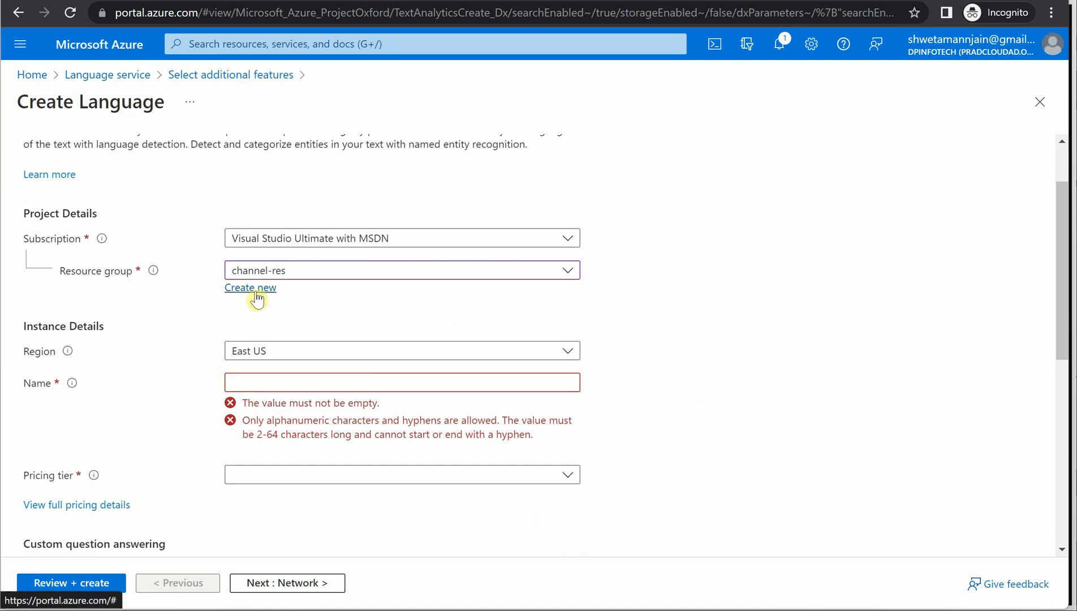
{"action": "left_click", "coordinate": [338, 359]}
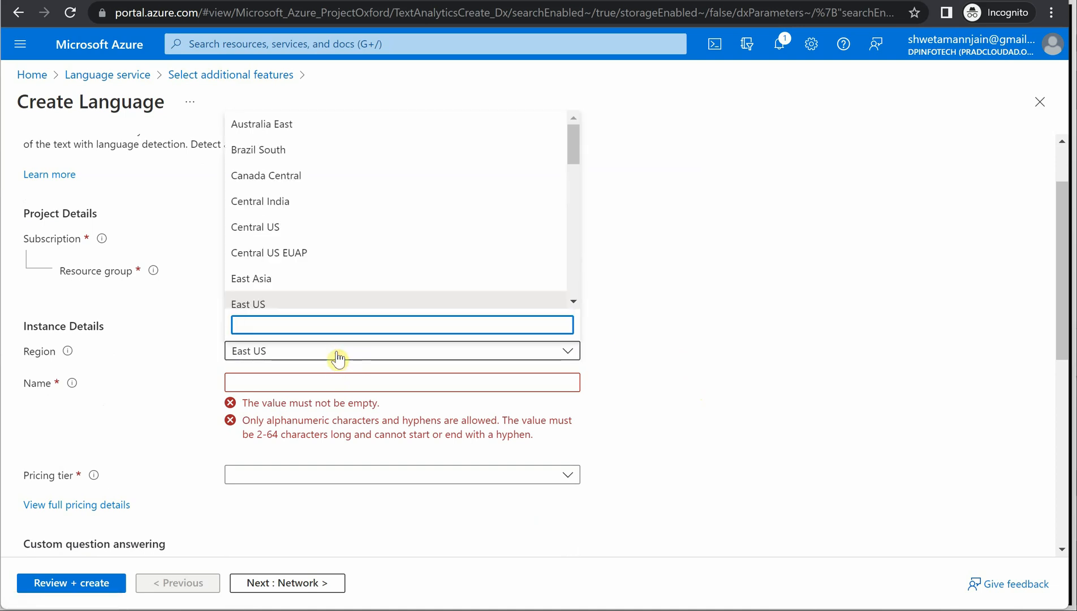
{"action": "scroll", "coordinate": [329, 250], "scroll_direction": "down", "scroll_amount": 10}
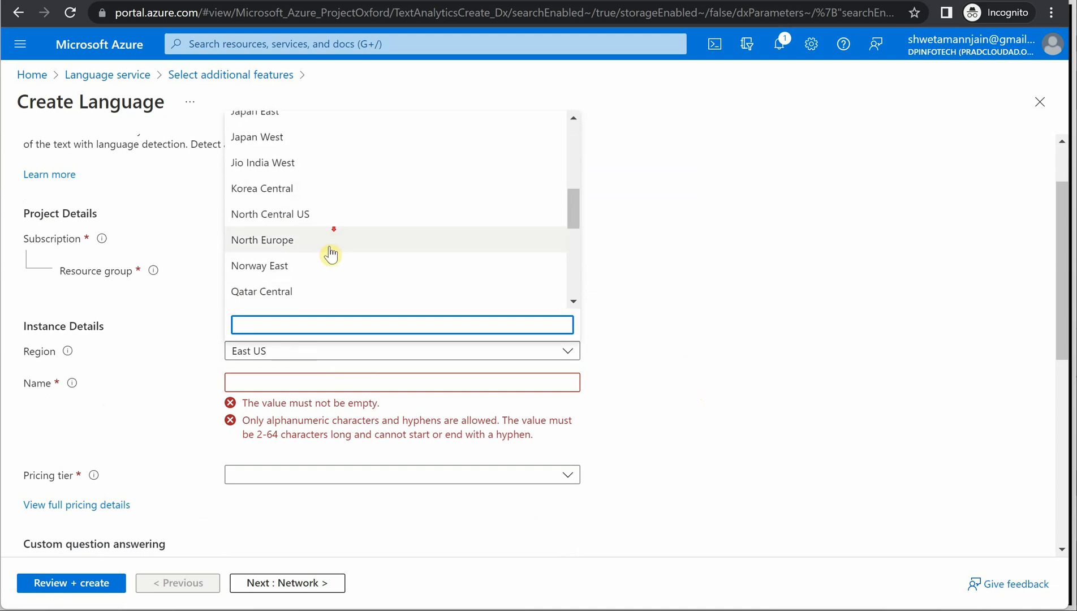
{"action": "left_click", "coordinate": [287, 252]}
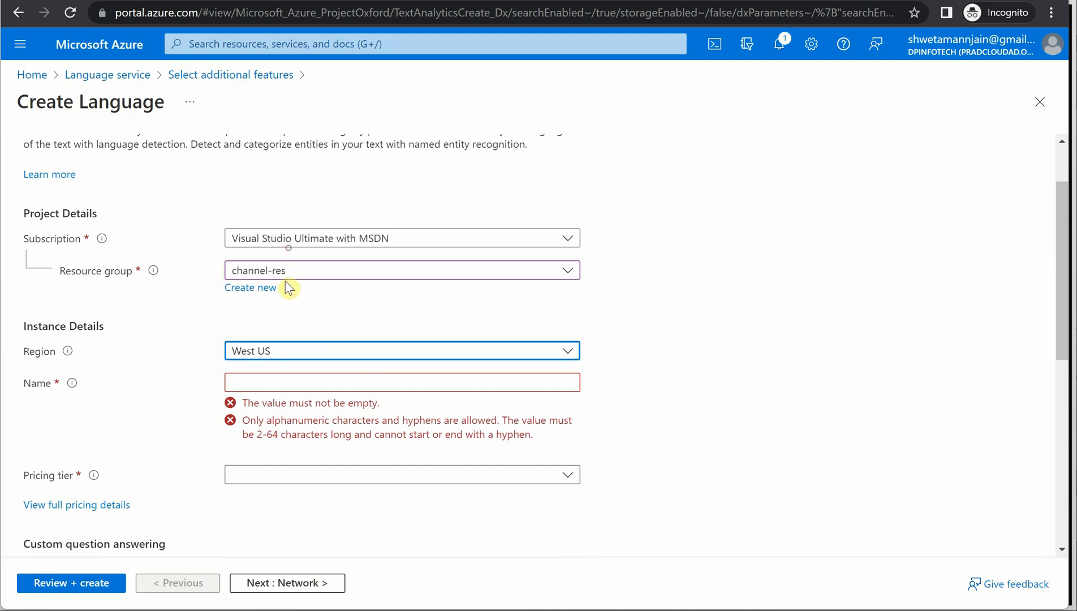
Step: Try channel-lang-ins and channel-lang-instance as the name of the Language resource
{"action": "left_click", "coordinate": [300, 381]}
{"action": "type", "text": "channel-lang-ins"}
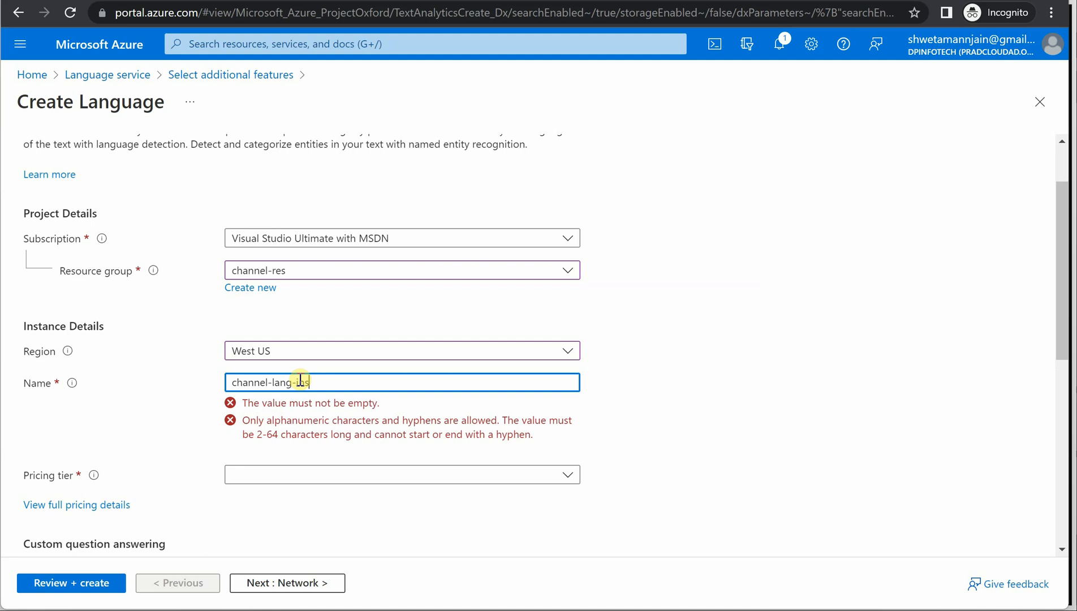
{"action": "left_click", "coordinate": [329, 479]}
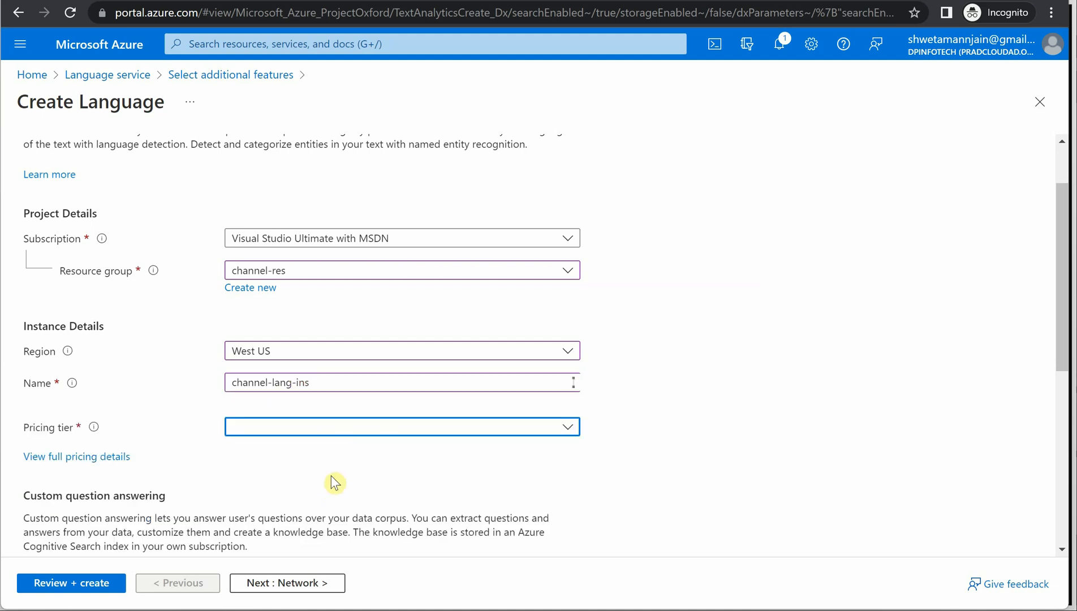
{"action": "left_click", "coordinate": [356, 475]}
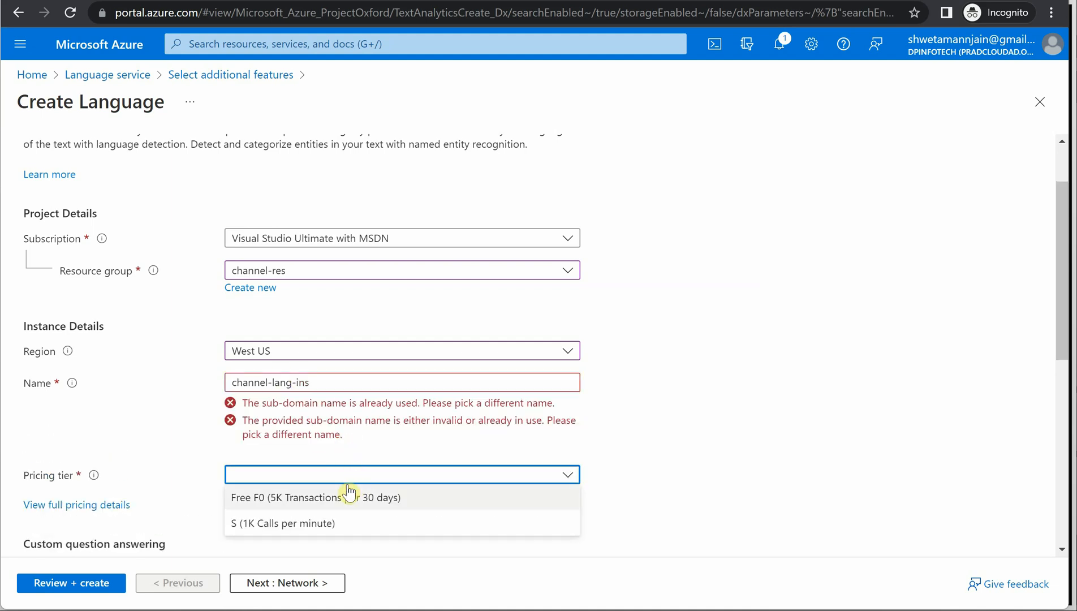
{"action": "left_click", "coordinate": [350, 383]}
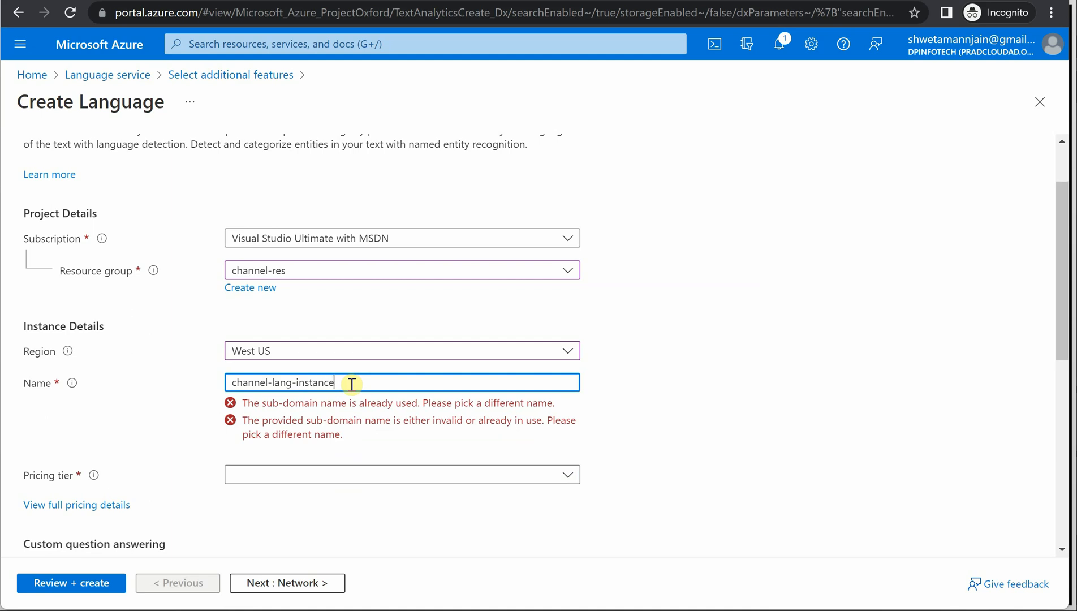
{"action": "left_click", "coordinate": [637, 419]}
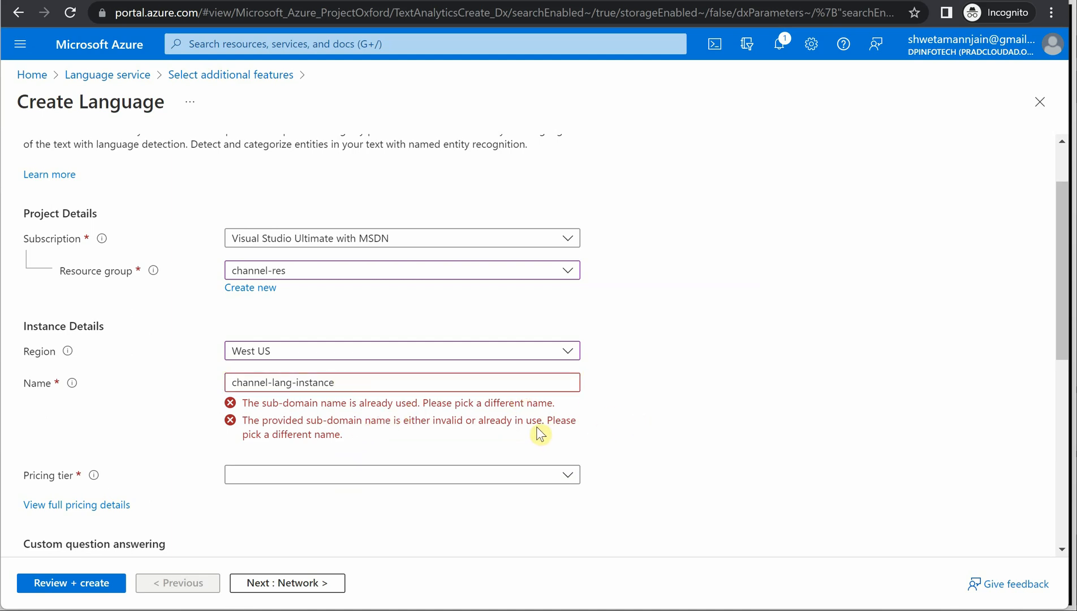
Step: Shorten the resource name to channel-lang-in and set the pricing tier to Free F0 (5K Transactions per 30 days)
{"action": "left_click_drag", "start_coordinate": [304, 383], "coordinate": [380, 383]}
{"action": "key", "text": "BackSpace"}
{"action": "left_click", "coordinate": [637, 430]}
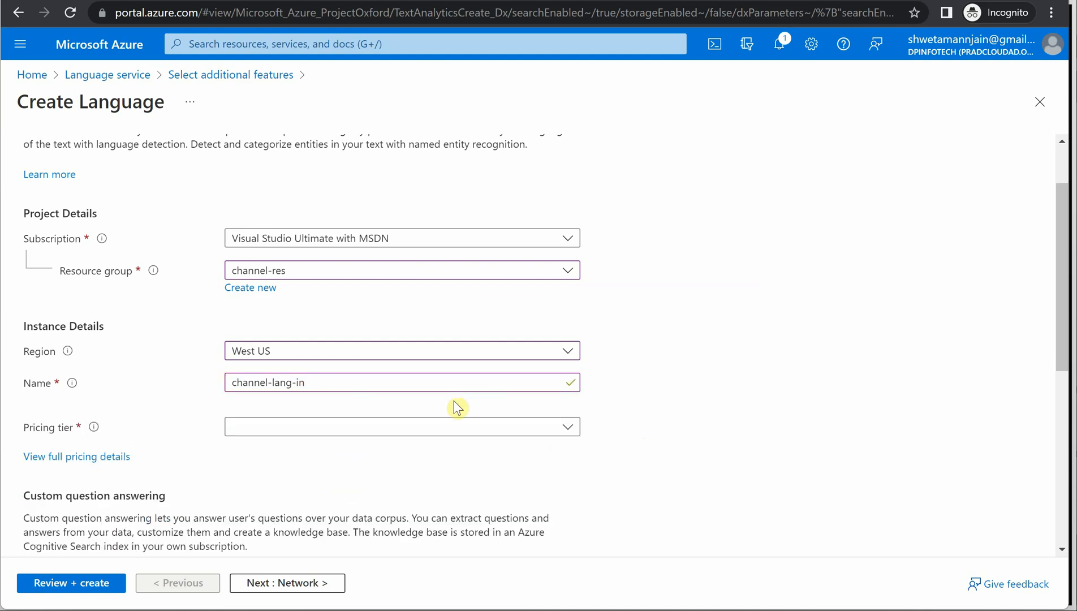
{"action": "left_click", "coordinate": [397, 431]}
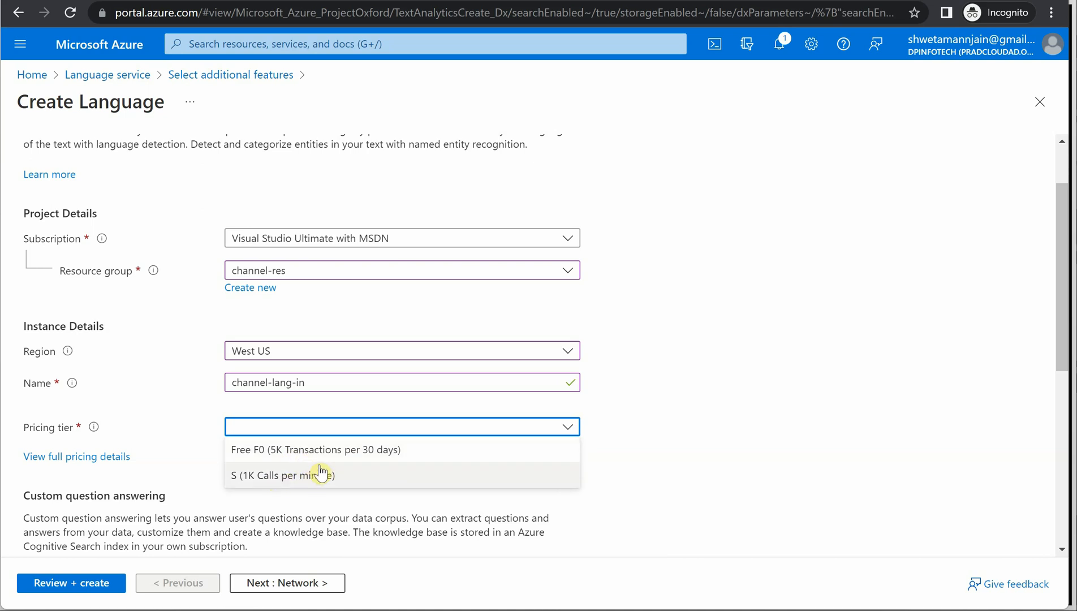
{"action": "left_click", "coordinate": [370, 449]}
Step: Set the Azure search region to West US and keep the search pricing tier at Free F (3 Indexes)
{"action": "scroll", "coordinate": [385, 479], "scroll_direction": "down", "scroll_amount": 1}
{"action": "scroll", "coordinate": [385, 479], "scroll_direction": "down", "scroll_amount": 1}
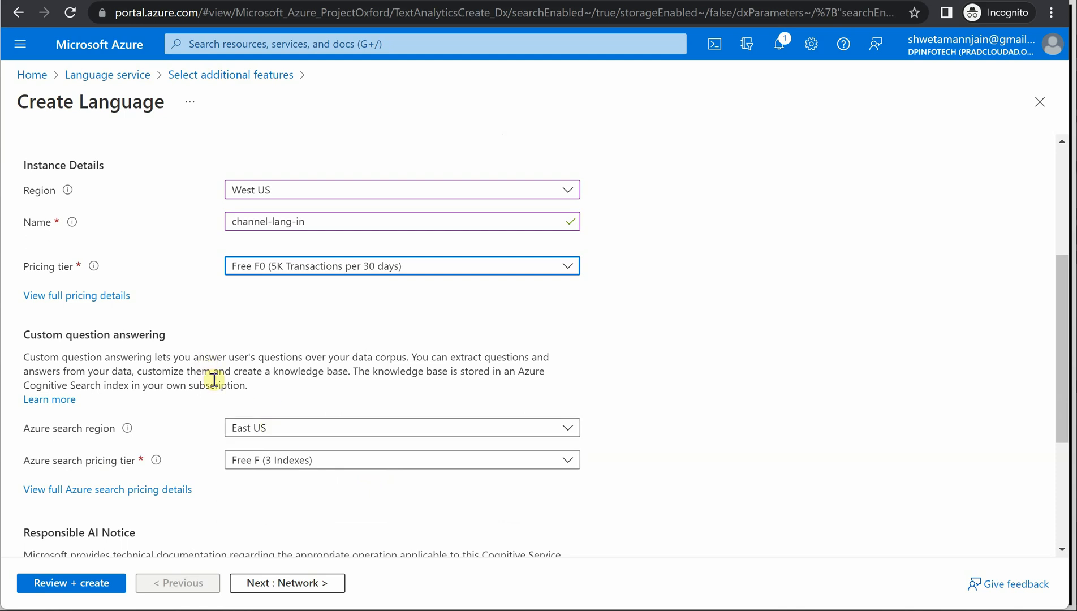
{"action": "scroll", "coordinate": [213, 380], "scroll_direction": "down", "scroll_amount": 1}
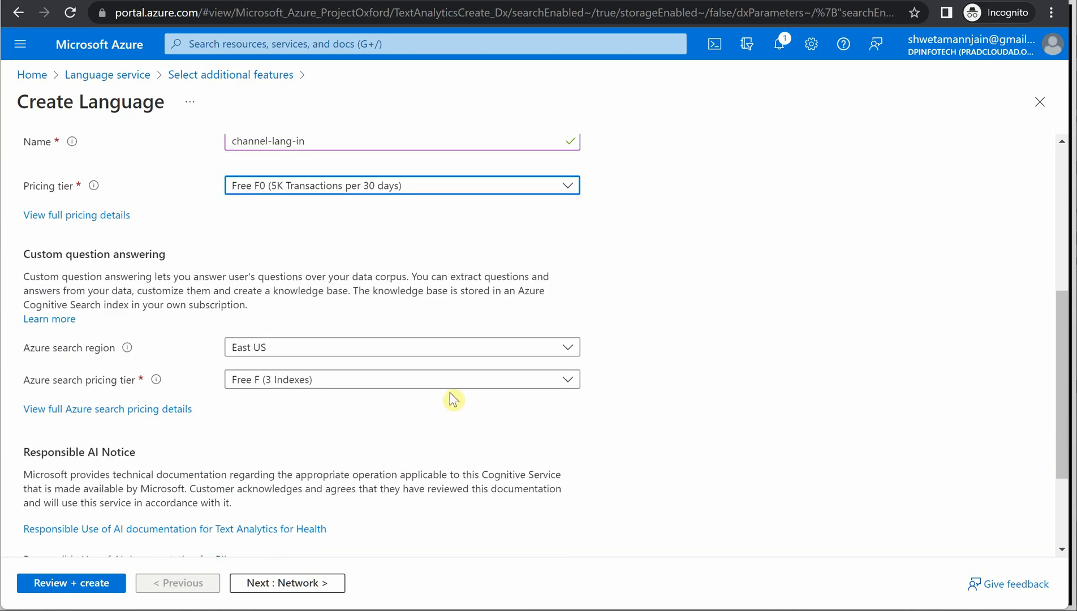
{"action": "left_click", "coordinate": [448, 348]}
{"action": "scroll", "coordinate": [384, 281], "scroll_direction": "down", "scroll_amount": 6}
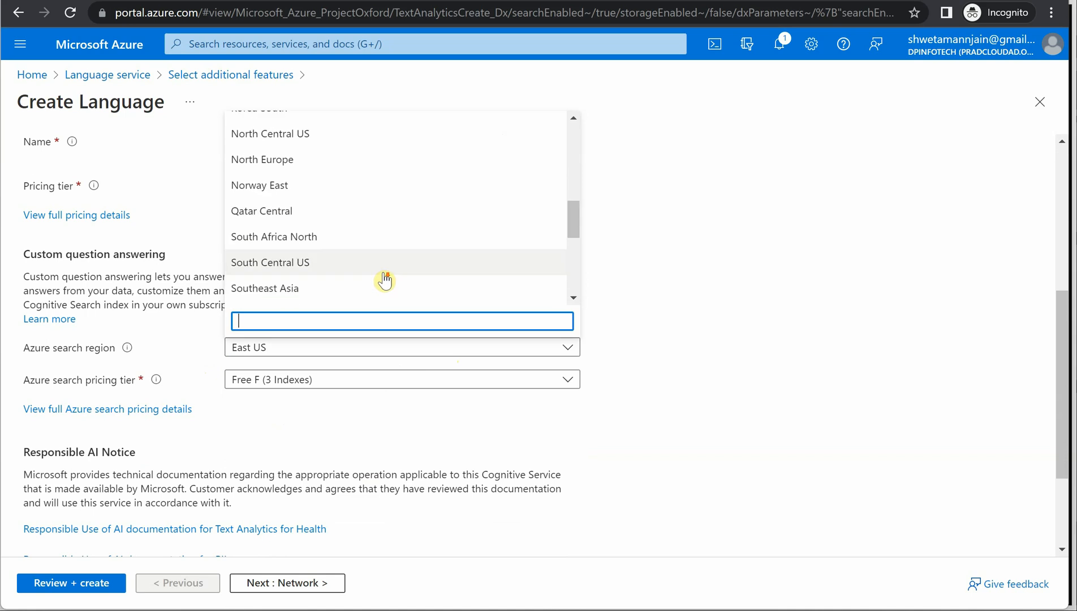
{"action": "scroll", "coordinate": [385, 280], "scroll_direction": "down", "scroll_amount": 3}
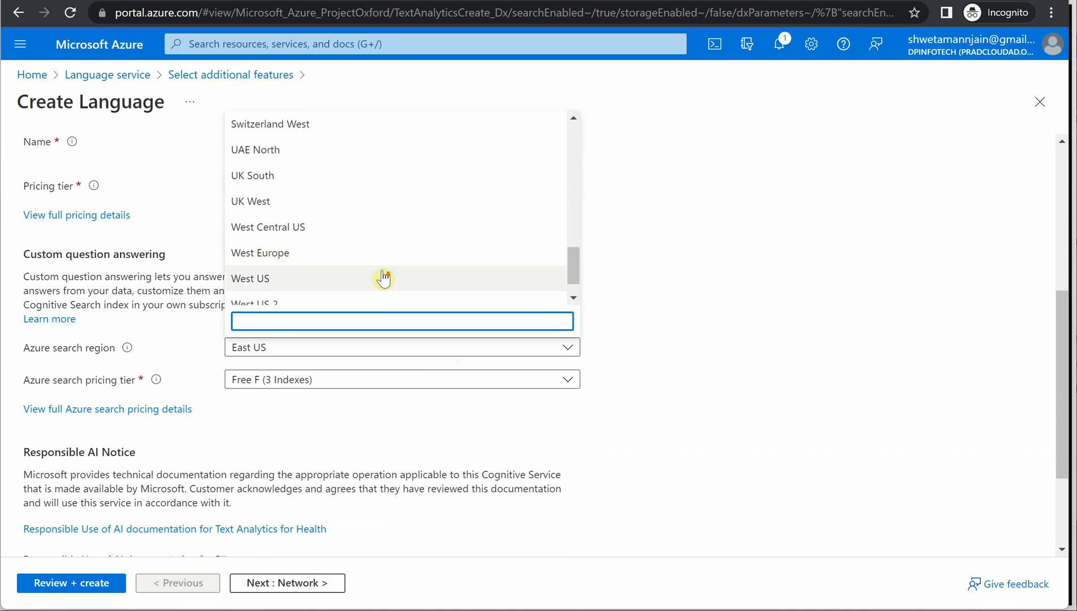
{"action": "left_click", "coordinate": [301, 278]}
{"action": "left_click", "coordinate": [308, 380]}
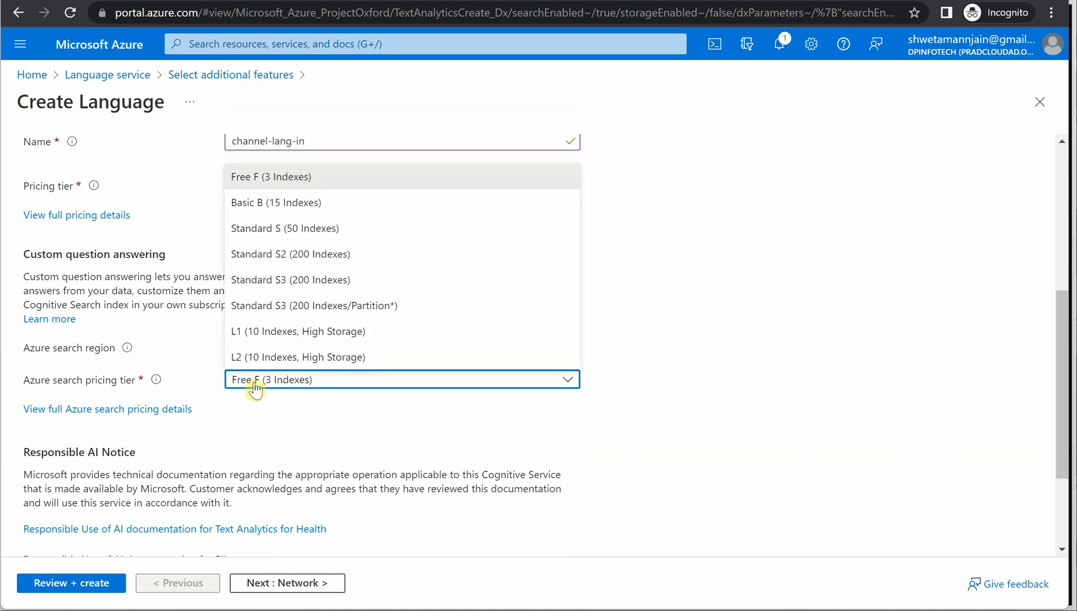
{"action": "left_click", "coordinate": [305, 426]}
Step: Acknowledge the Responsible AI Notice terms, then review and create the Language resource
{"action": "scroll", "coordinate": [337, 427], "scroll_direction": "down", "scroll_amount": 3}
{"action": "left_click", "coordinate": [236, 479]}
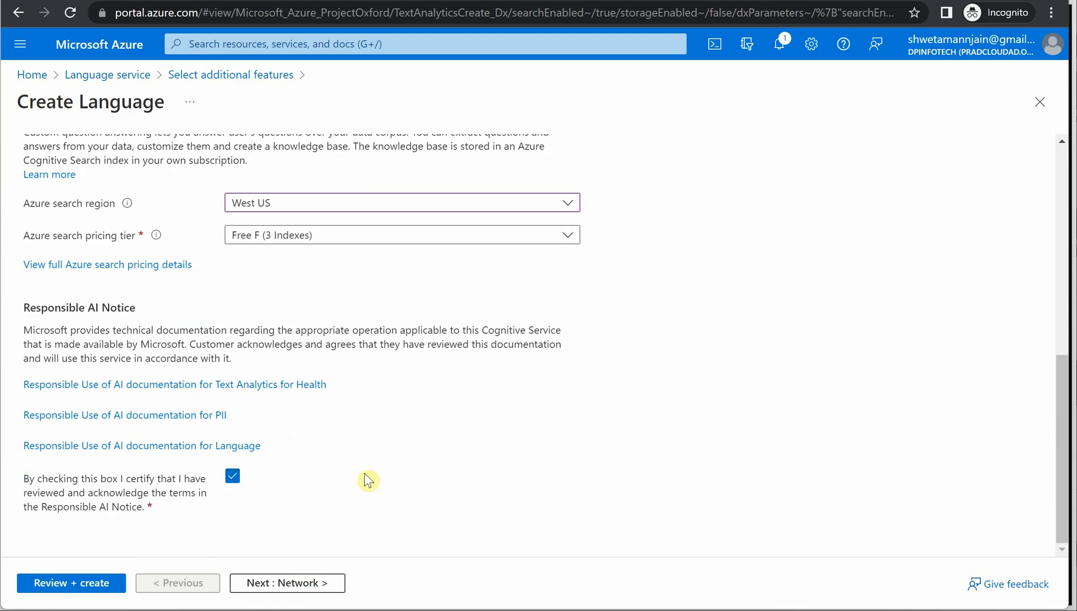
{"action": "left_click", "coordinate": [71, 583]}
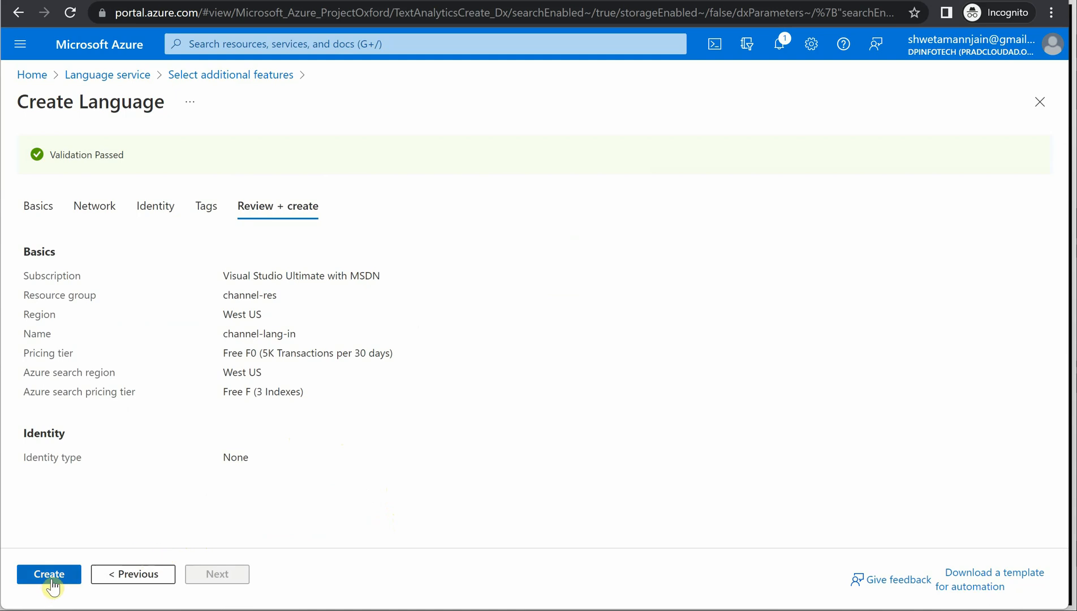
{"action": "left_click", "coordinate": [51, 583]}
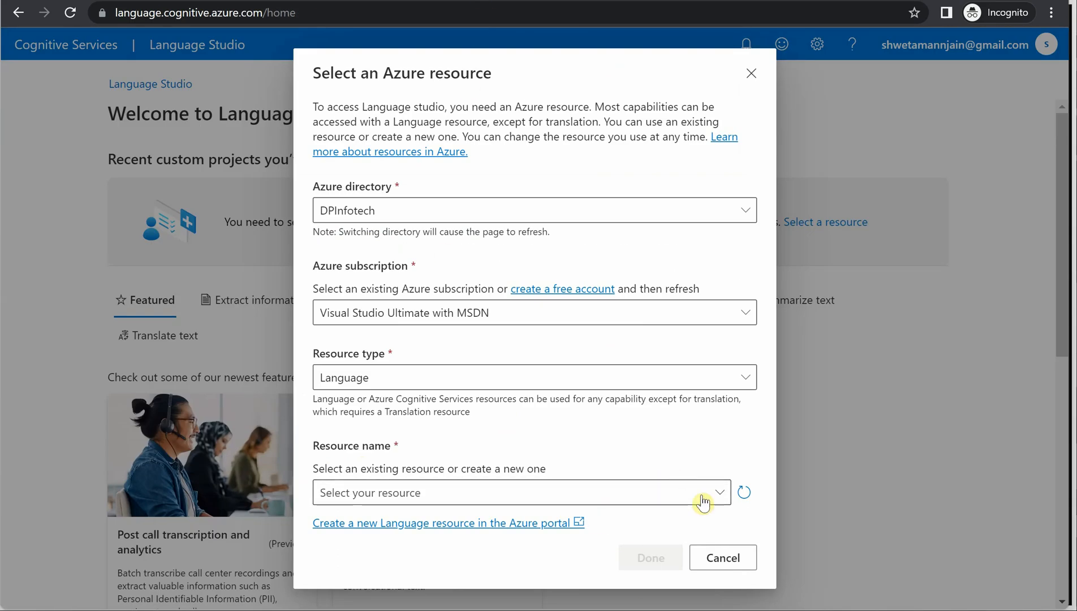
Step: Check Language Studio's resource name list for the new resource and view the deployment's progress in the Azure portal
{"action": "left_click", "coordinate": [720, 491]}
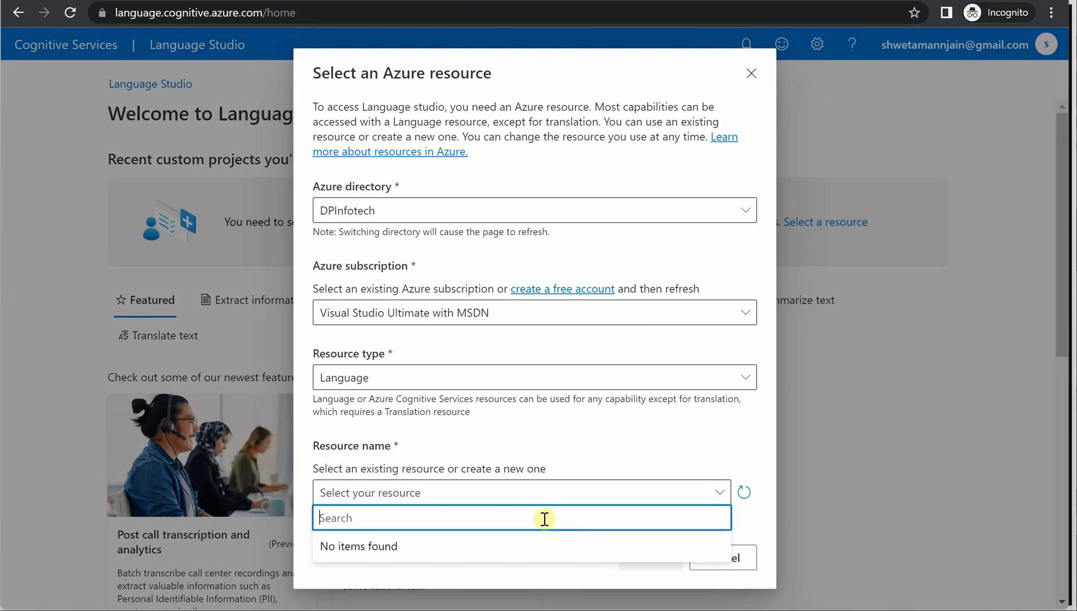
{"action": "left_click", "coordinate": [608, 464]}
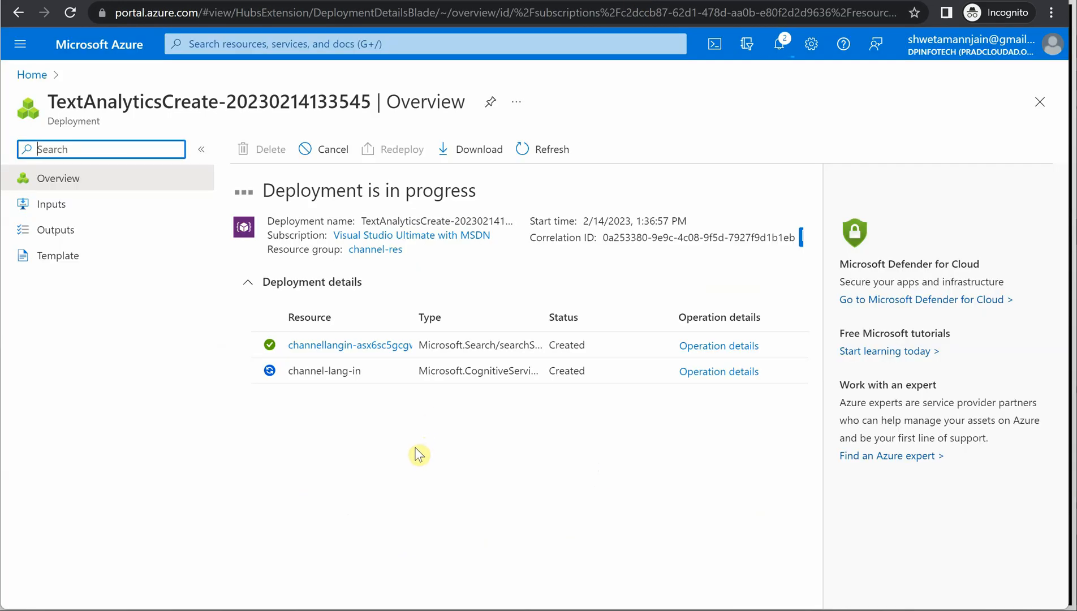
{"action": "left_click", "coordinate": [455, 471]}
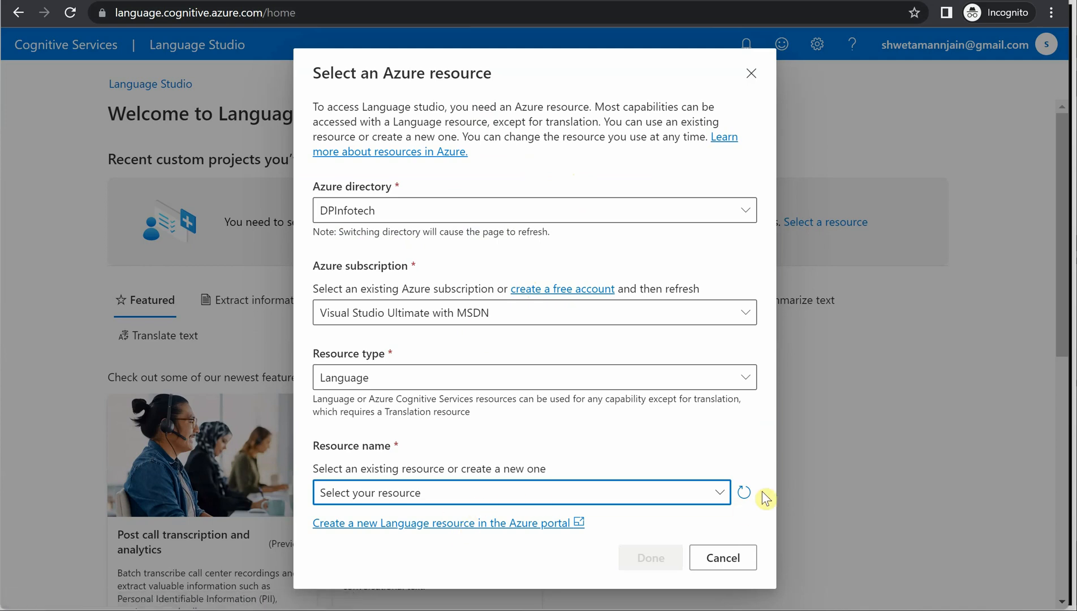
Step: Refresh the resource name list, select channel-lang-in as the Language resource, and confirm the selection
{"action": "left_click", "coordinate": [743, 492]}
{"action": "left_click", "coordinate": [619, 489]}
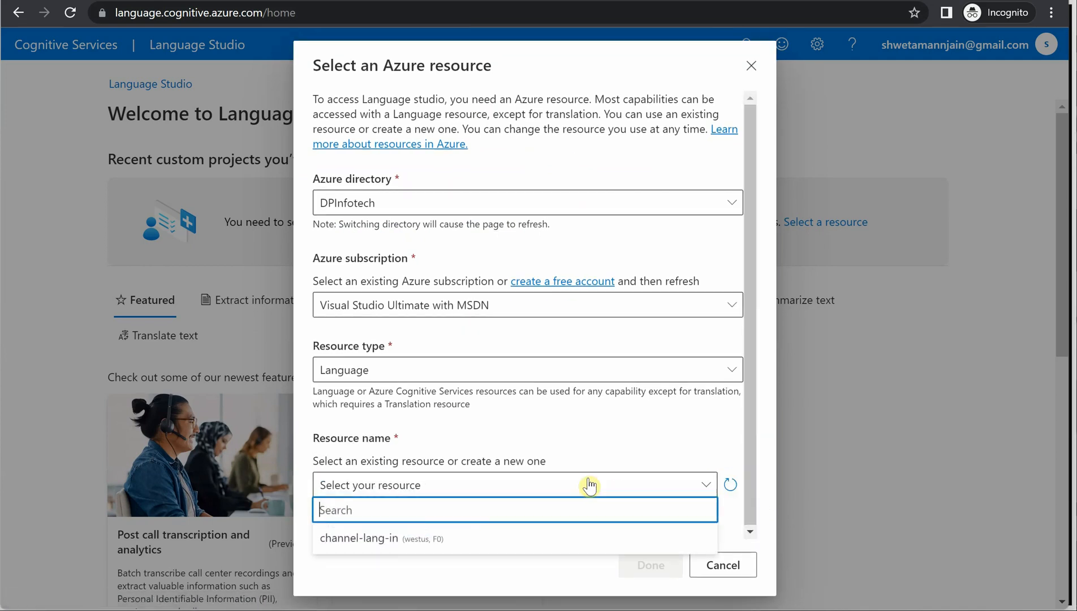
{"action": "left_click", "coordinate": [364, 544]}
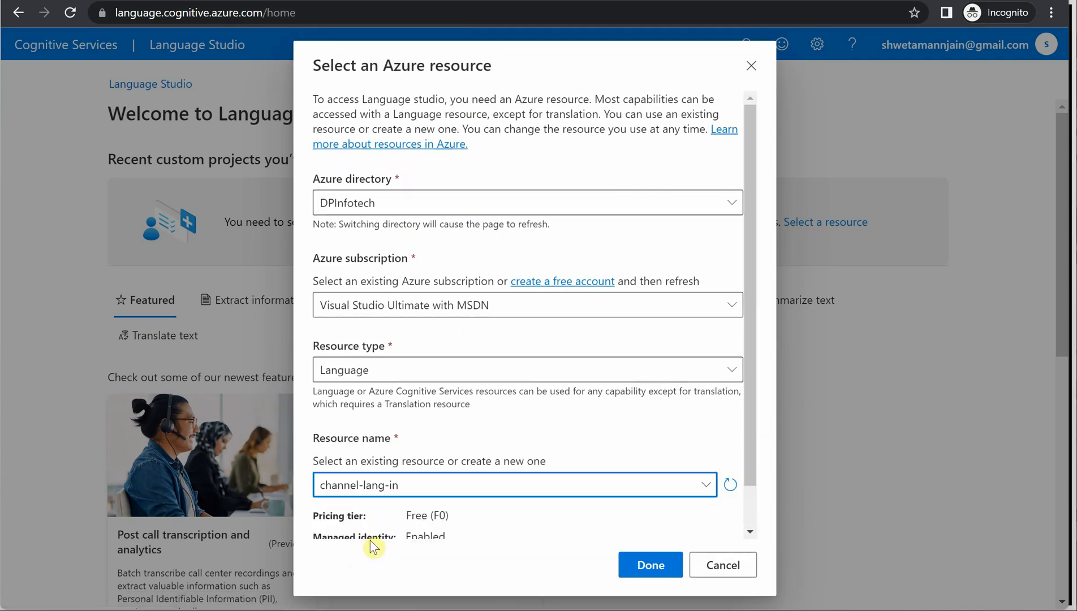
{"action": "scroll", "coordinate": [506, 516], "scroll_direction": "down", "scroll_amount": 1}
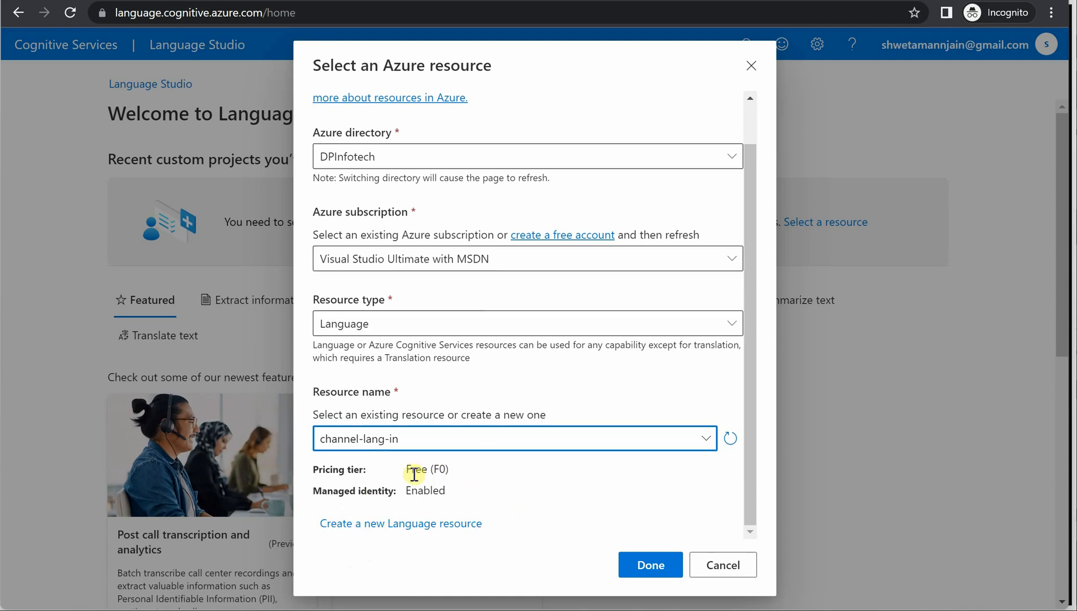
{"action": "left_click", "coordinate": [453, 450]}
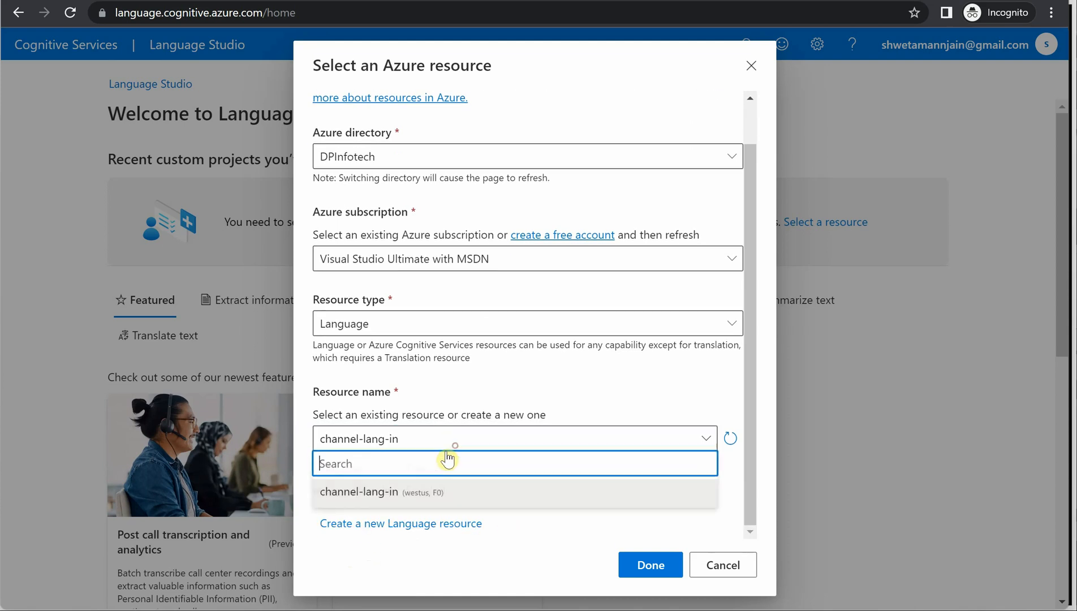
{"action": "left_click", "coordinate": [574, 384]}
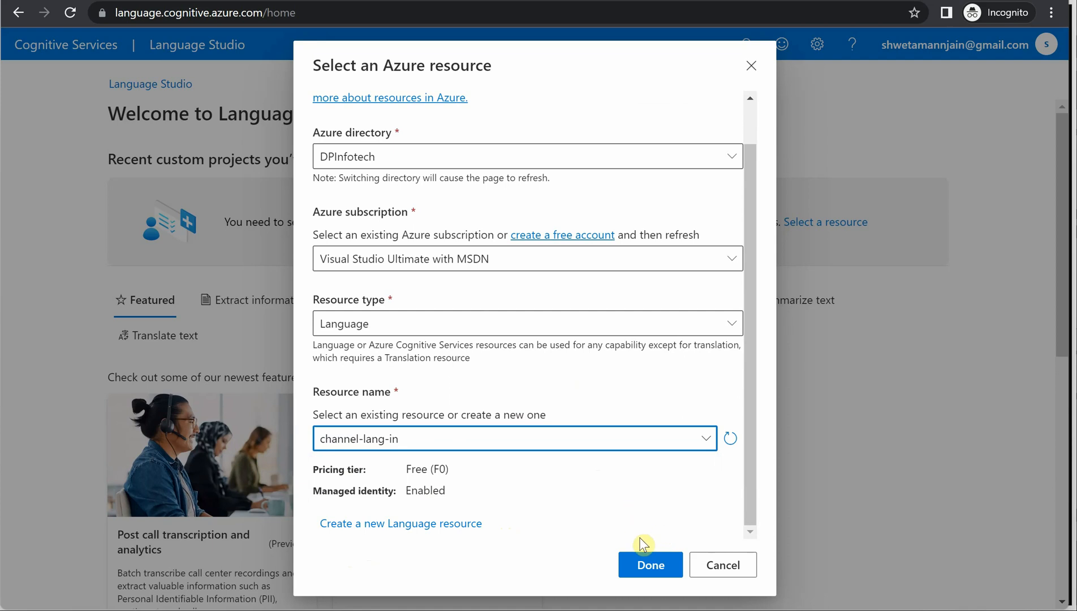
{"action": "left_click", "coordinate": [651, 565]}
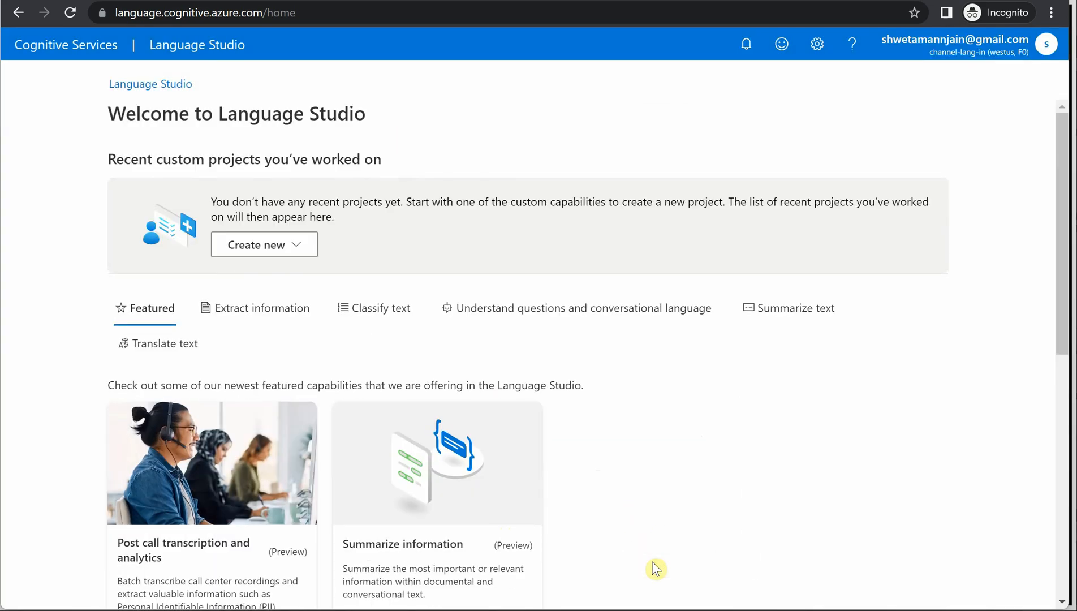
Step: Open Custom question answering from the capabilities for understanding questions and conversational language
{"action": "scroll", "coordinate": [740, 481], "scroll_direction": "down", "scroll_amount": 1}
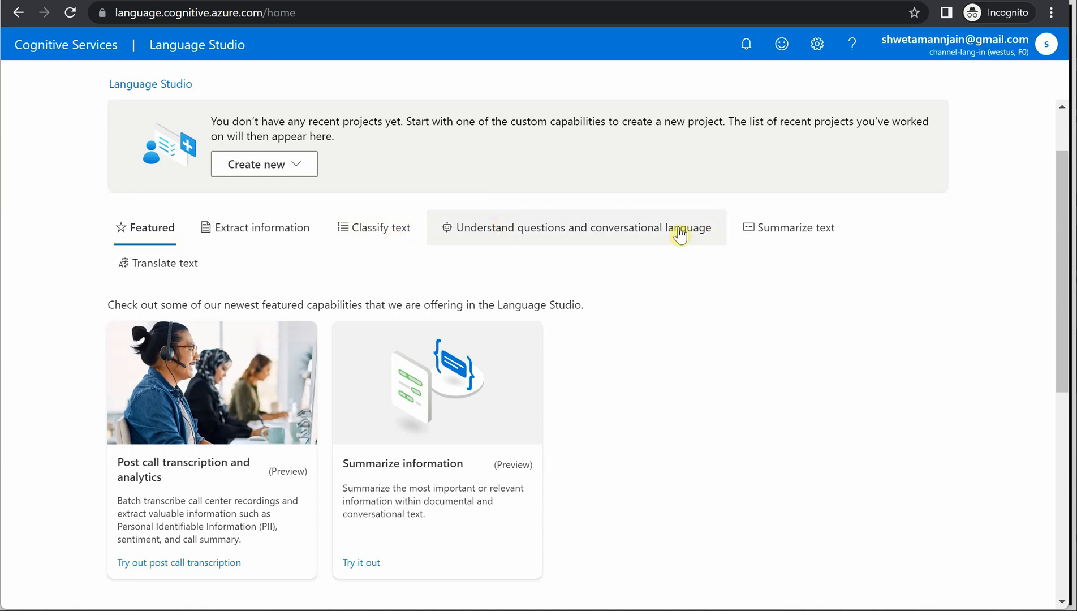
{"action": "left_click", "coordinate": [577, 234]}
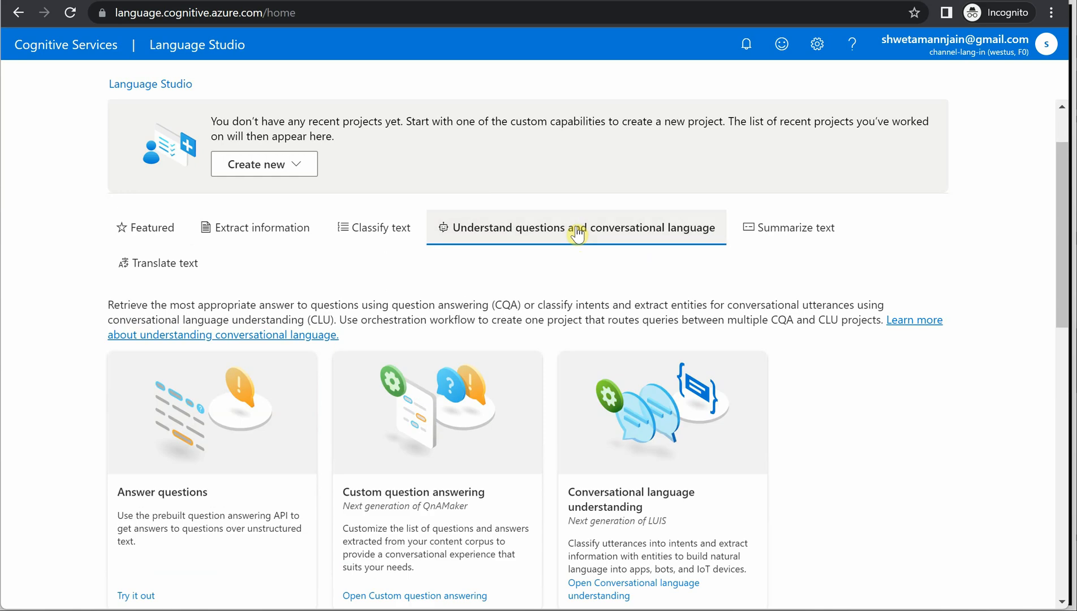
{"action": "scroll", "coordinate": [543, 322], "scroll_direction": "down", "scroll_amount": 3}
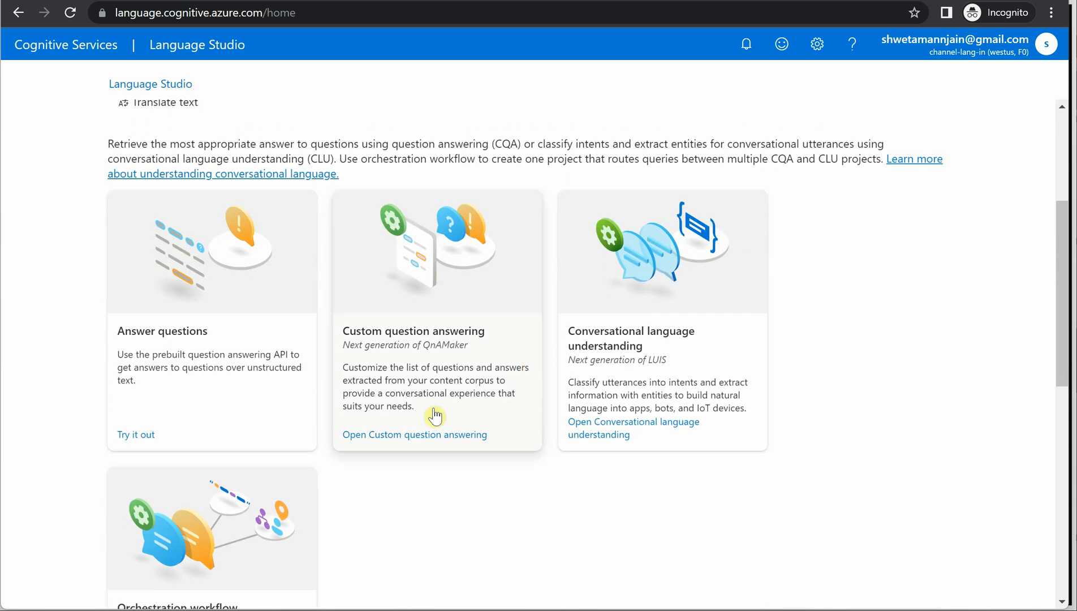
{"action": "scroll", "coordinate": [252, 412], "scroll_direction": "down", "scroll_amount": 3}
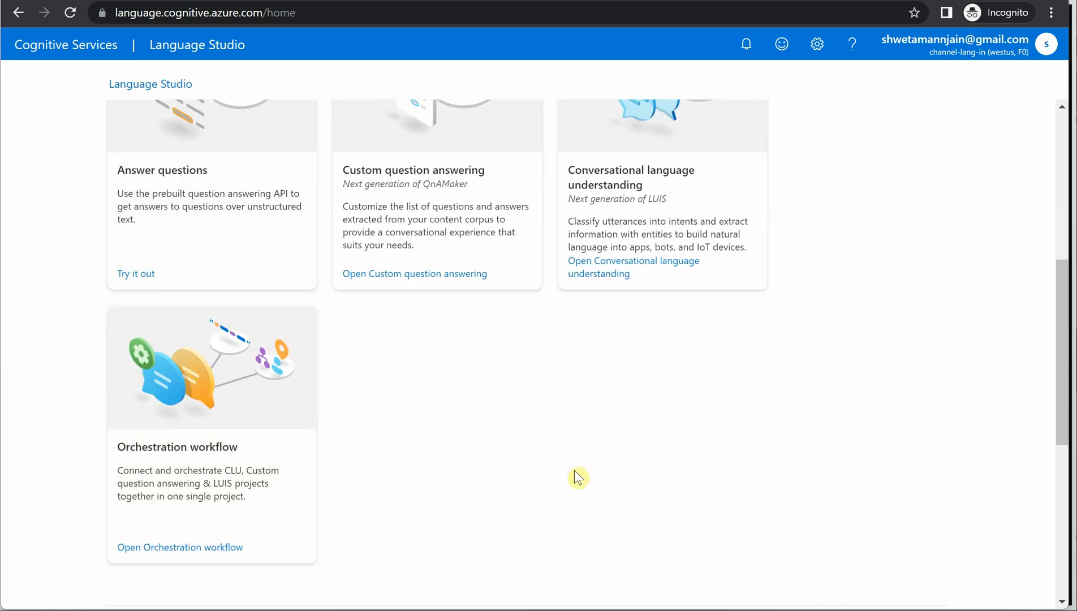
{"action": "scroll", "coordinate": [540, 477], "scroll_direction": "up", "scroll_amount": 2}
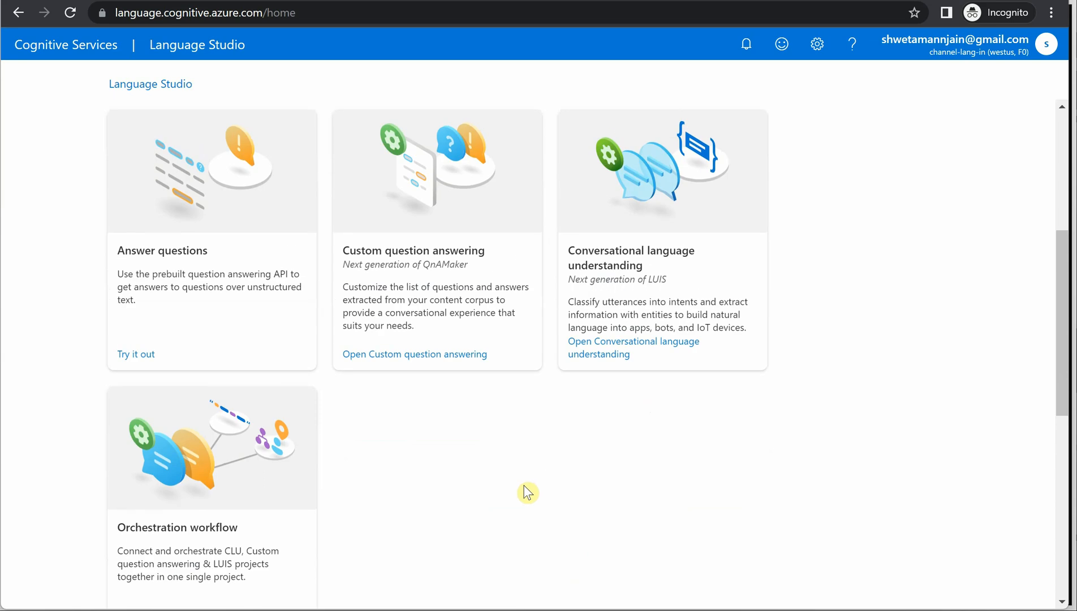
{"action": "left_click", "coordinate": [432, 281]}
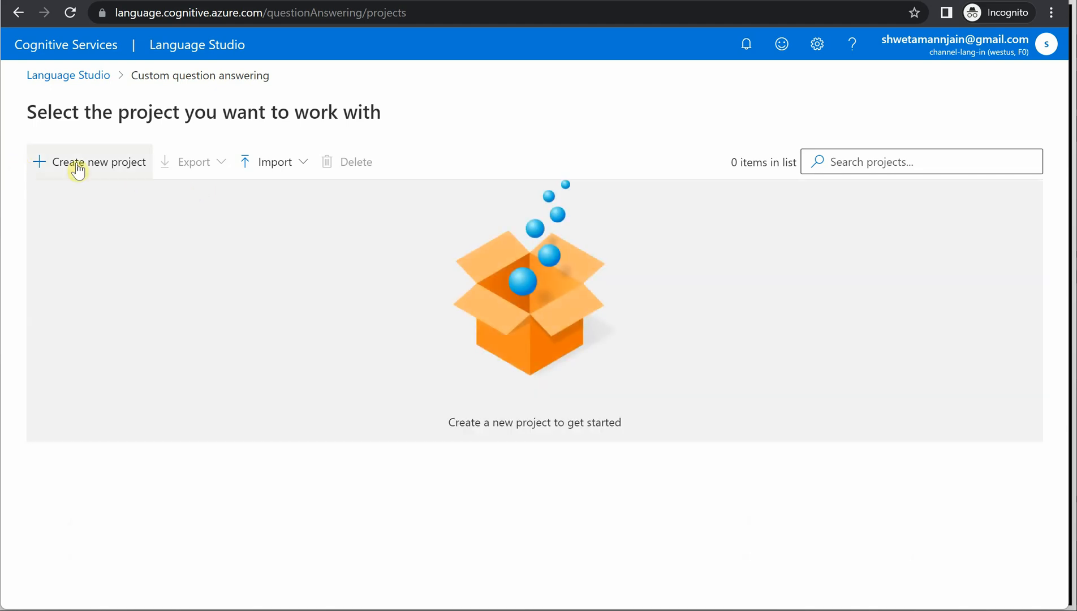
Step: Start a new project with English as the language for all projects in this resource, and continue to the basic information
{"action": "left_click", "coordinate": [91, 162]}
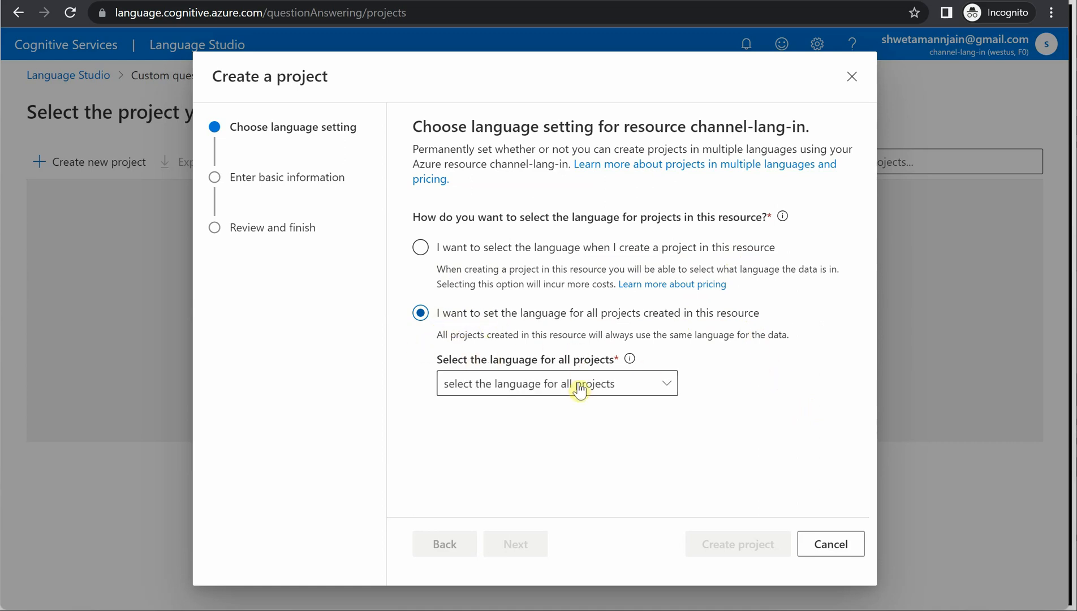
{"action": "left_click", "coordinate": [597, 389]}
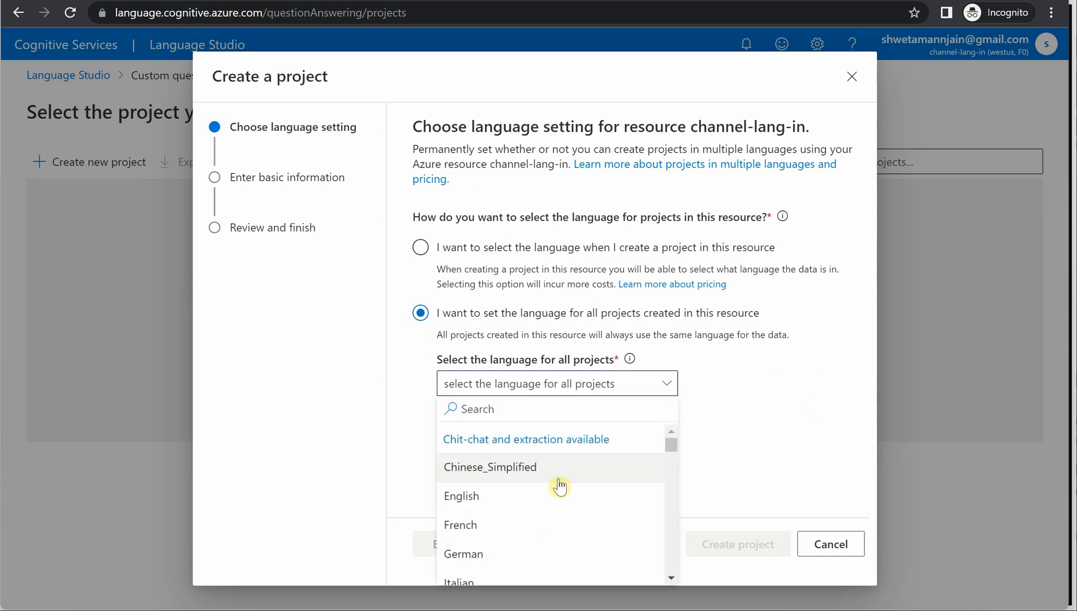
{"action": "left_click", "coordinate": [503, 496]}
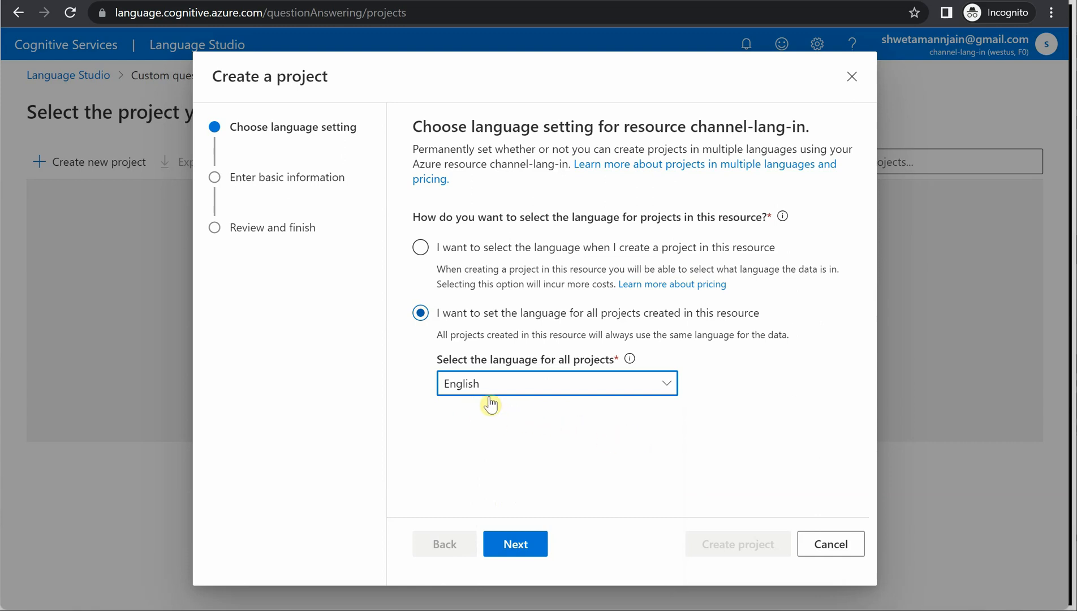
{"action": "left_click", "coordinate": [532, 435]}
{"action": "left_click", "coordinate": [520, 548]}
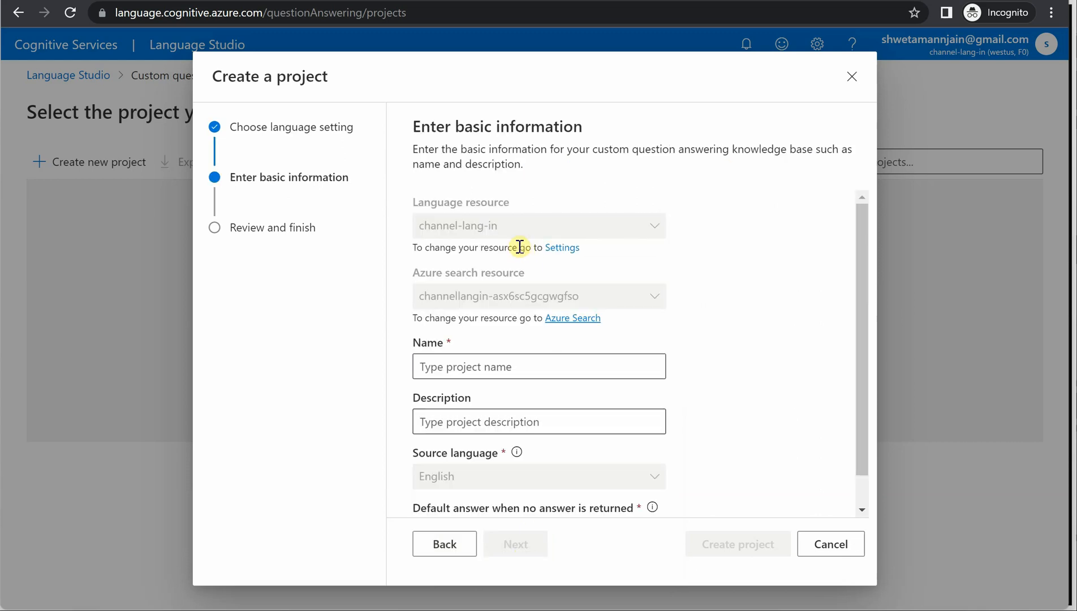
Step: Name the project QnAProject and leave its description empty
{"action": "scroll", "coordinate": [447, 266], "scroll_direction": "down", "scroll_amount": 1}
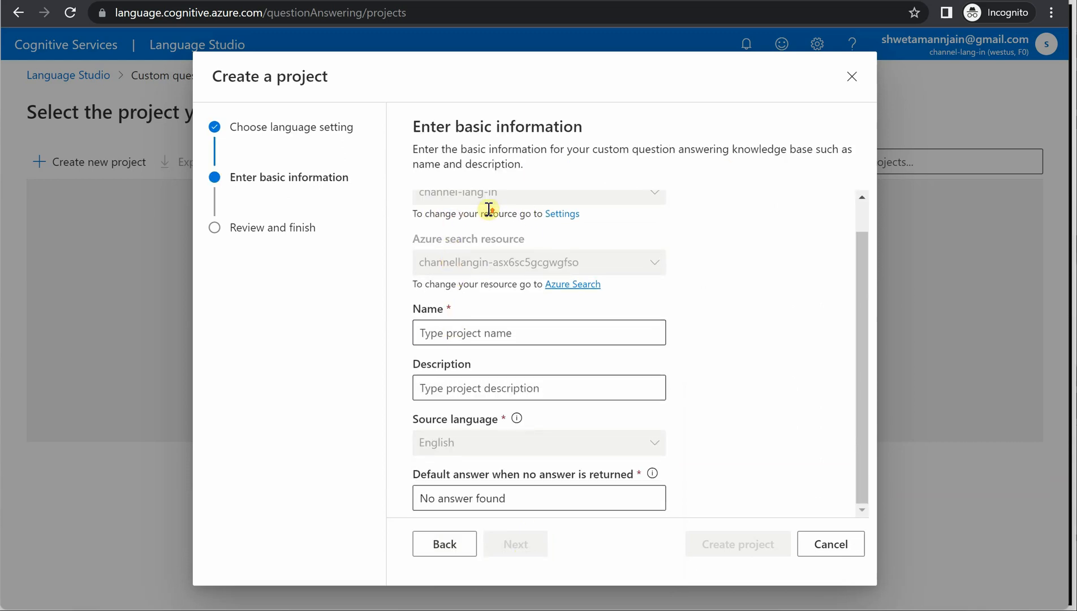
{"action": "scroll", "coordinate": [478, 223], "scroll_direction": "up", "scroll_amount": 1}
{"action": "scroll", "coordinate": [486, 307], "scroll_direction": "down", "scroll_amount": 1}
{"action": "left_click", "coordinate": [487, 334]}
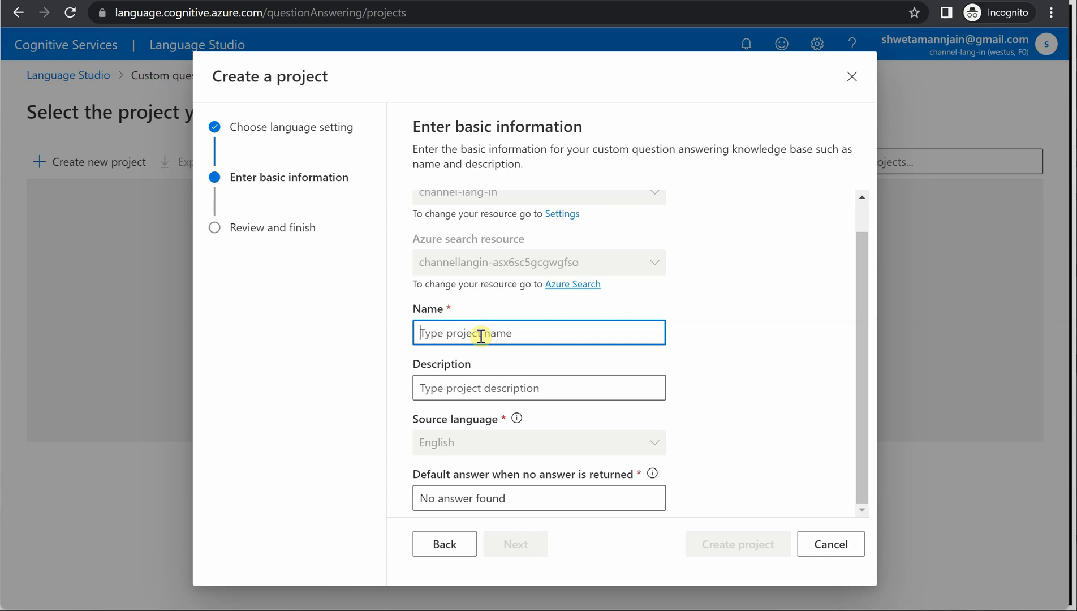
{"action": "type", "text": "QnAProject"}
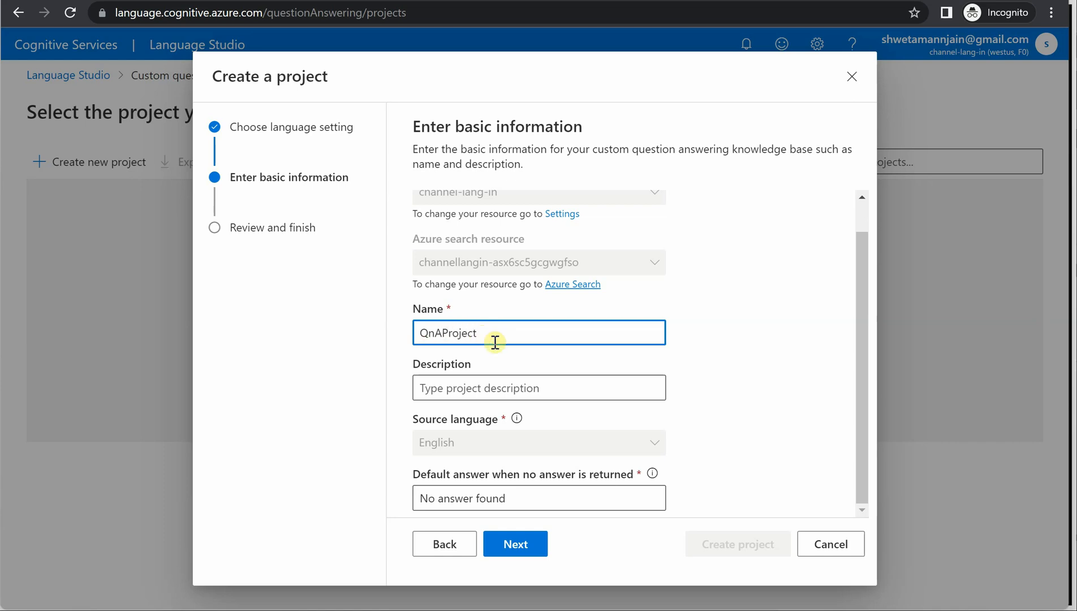
{"action": "left_click", "coordinate": [532, 387]}
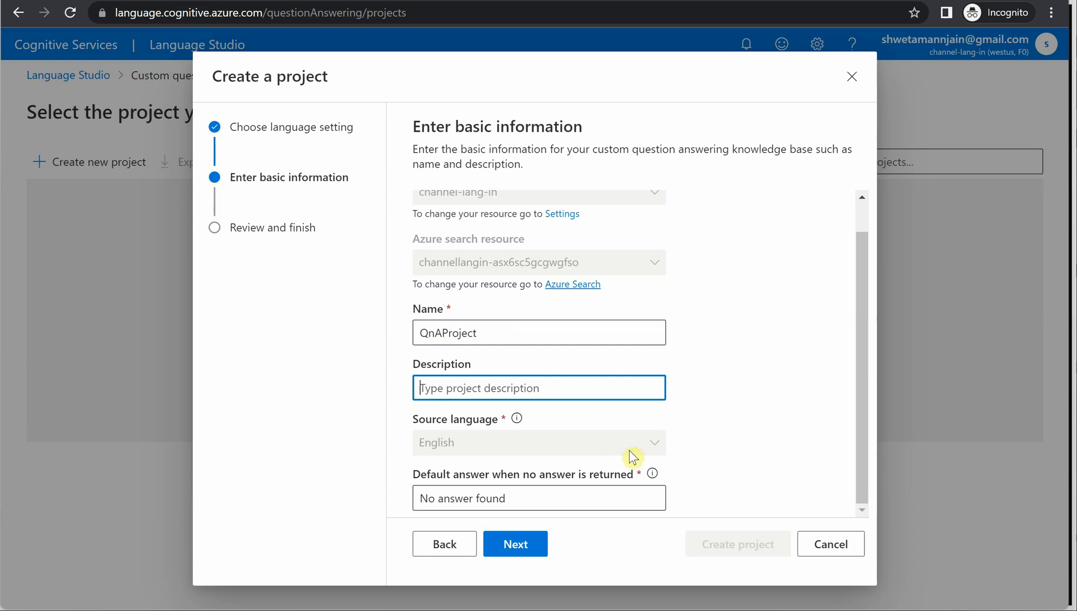
{"action": "left_click", "coordinate": [673, 444]}
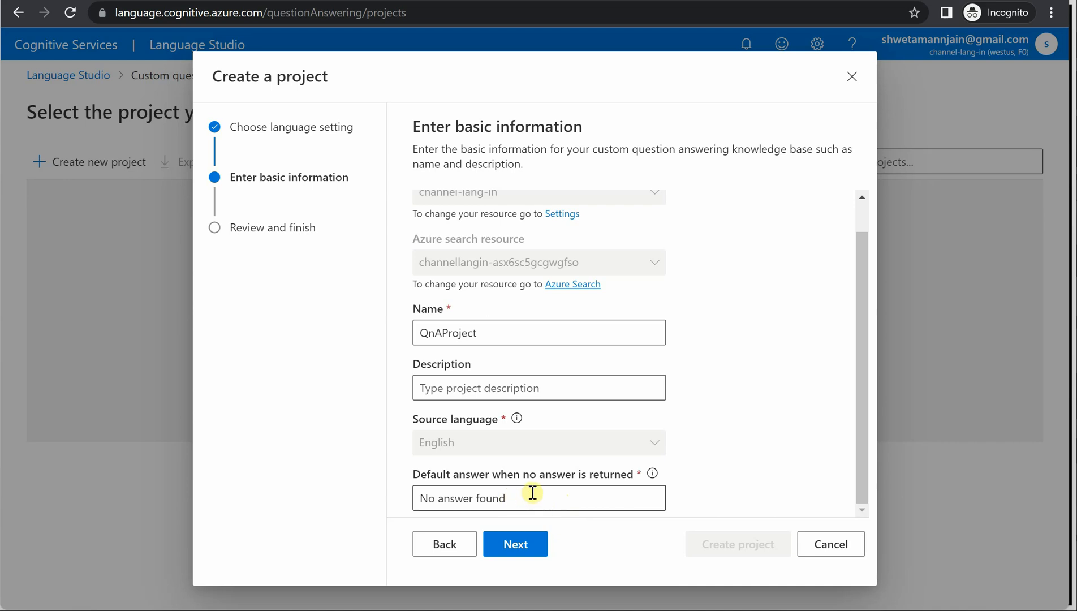
Step: Set the default answer when no answer is returned to "Please contact customer care cell for this."
{"action": "left_click_drag", "start_coordinate": [546, 504], "coordinate": [400, 482]}
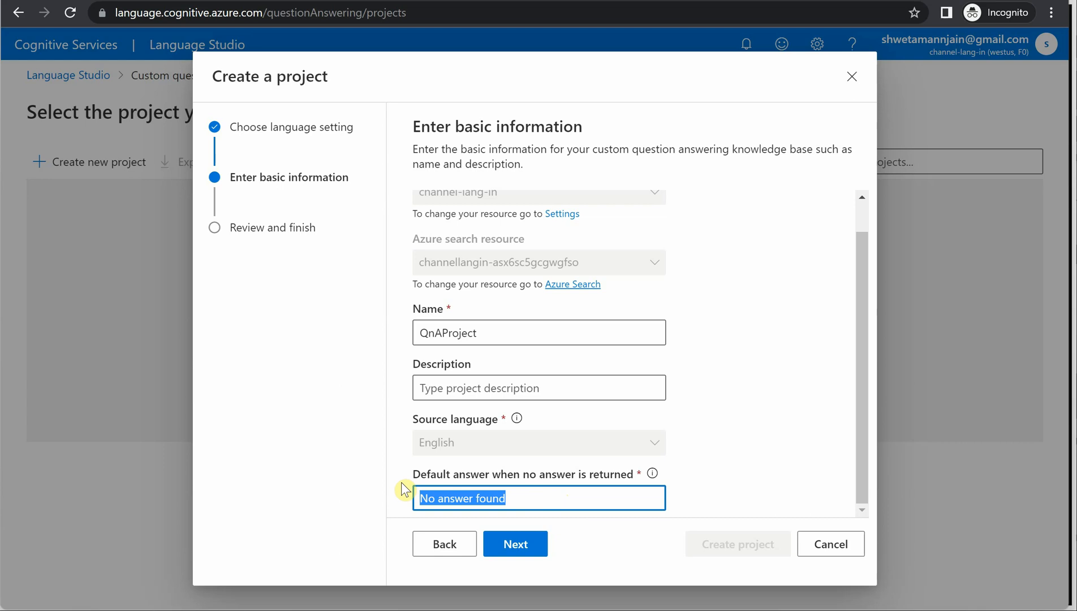
{"action": "type", "text": "Pl"}
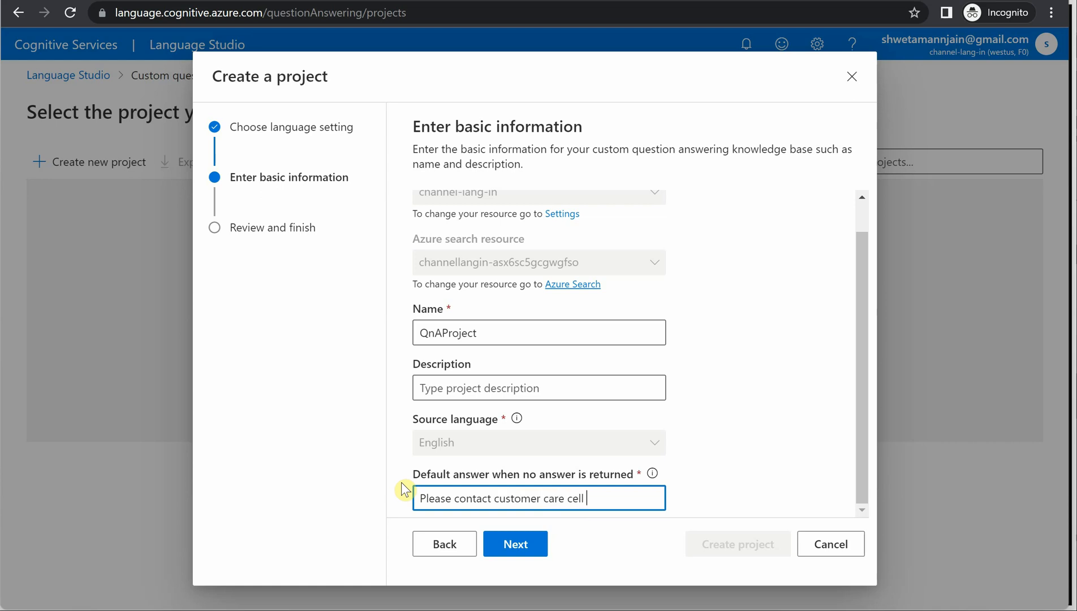
{"action": "type", "text": "."}
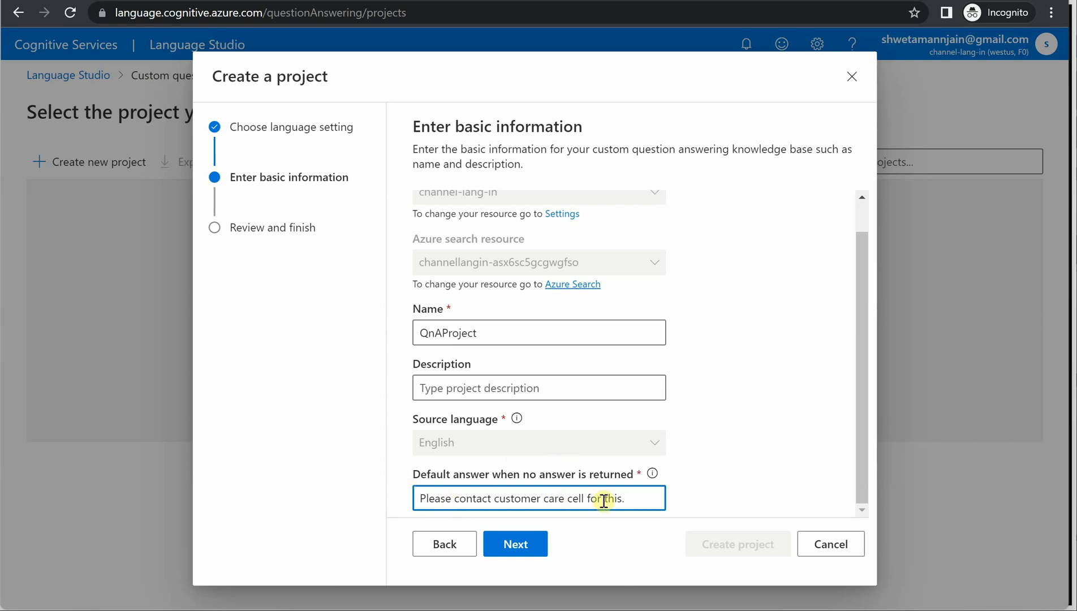
{"action": "left_click_drag", "start_coordinate": [644, 500], "coordinate": [504, 500]}
{"action": "left_click", "coordinate": [698, 501]}
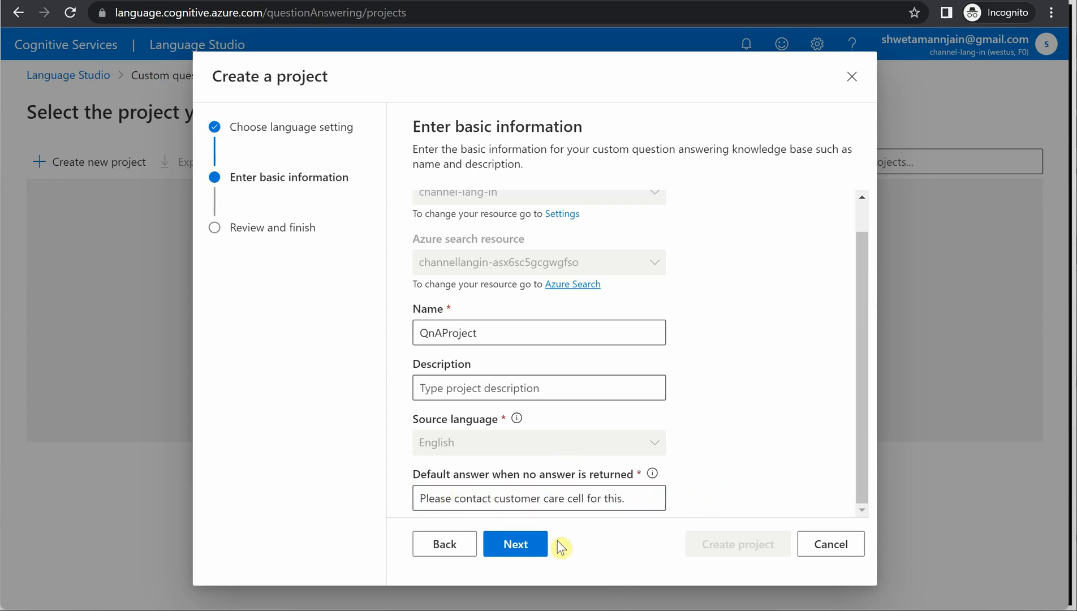
Step: Continue to the review and create the project, then dismiss the completion notification and skip all introductory tips
{"action": "left_click", "coordinate": [520, 545]}
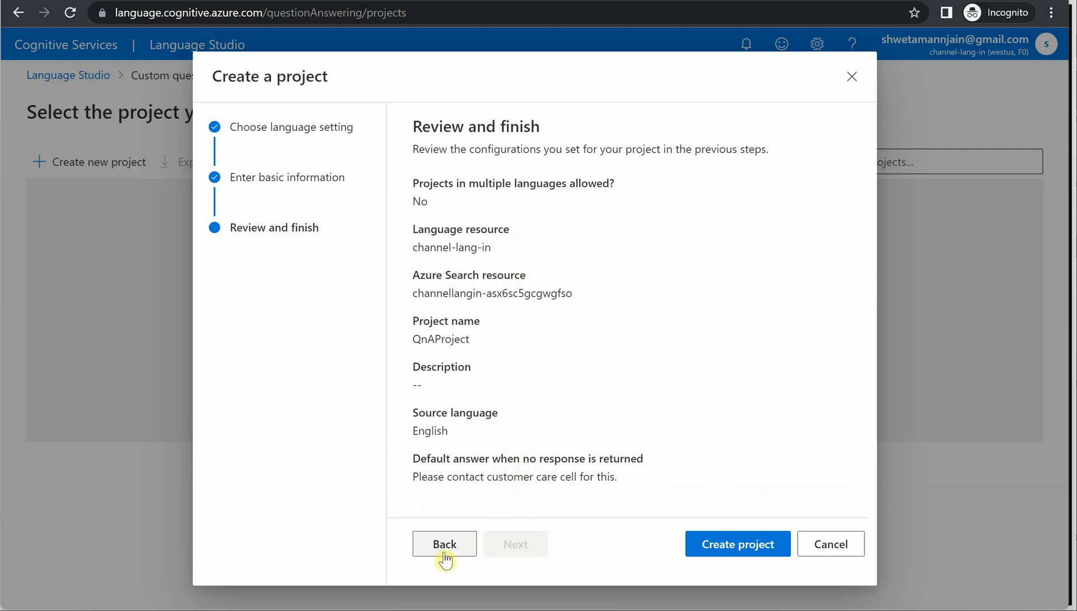
{"action": "left_click", "coordinate": [744, 544]}
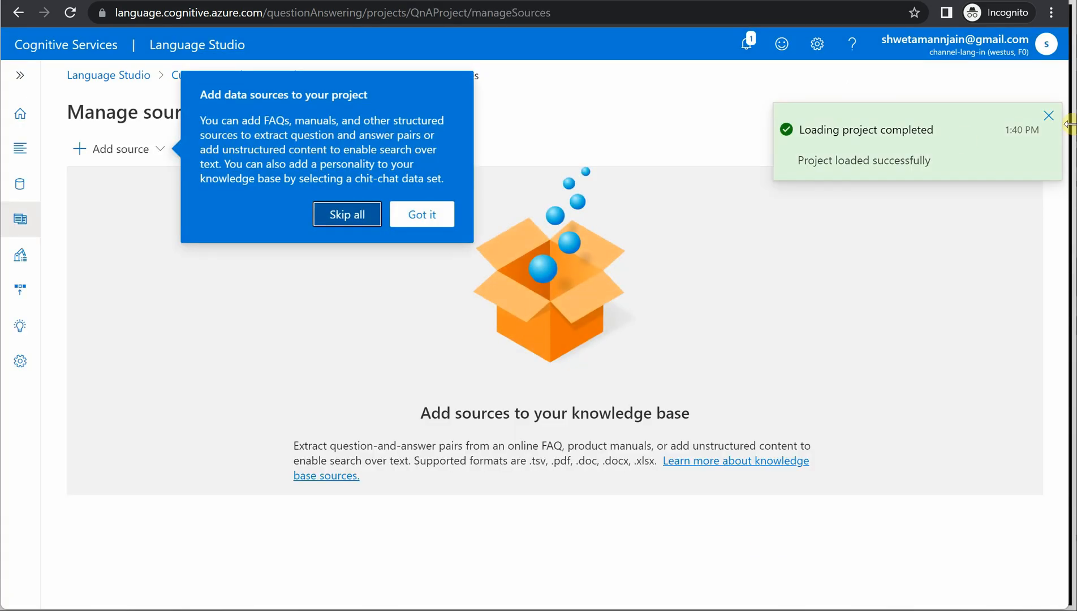
{"action": "left_click", "coordinate": [1048, 116]}
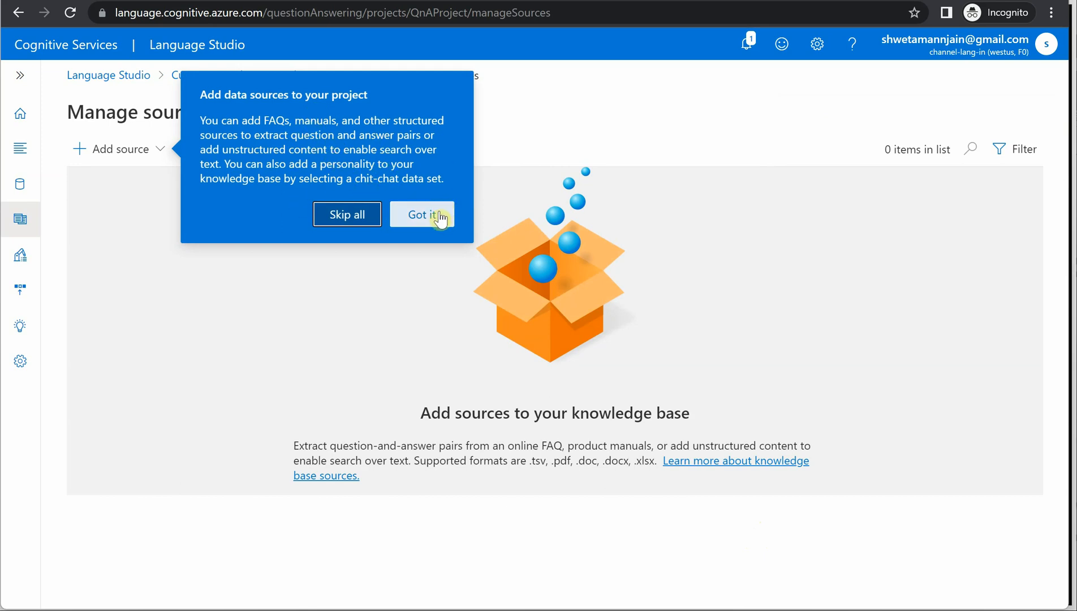
{"action": "left_click", "coordinate": [354, 215]}
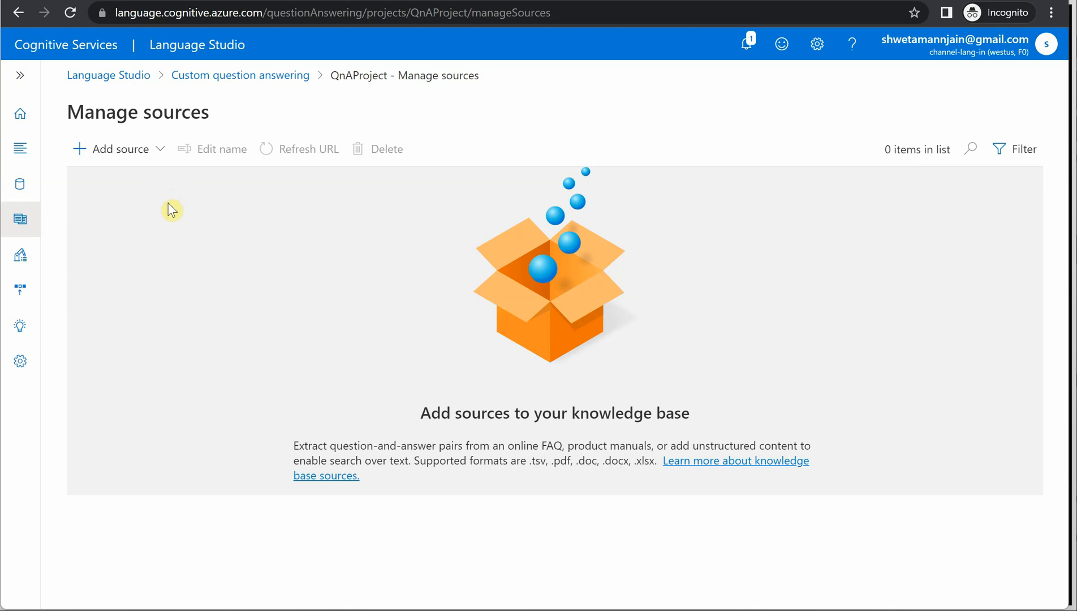
Step: Check which source types can be added to the project, and look through the iPhone FAQ page at faqans.com/iphone/
{"action": "left_click", "coordinate": [162, 150]}
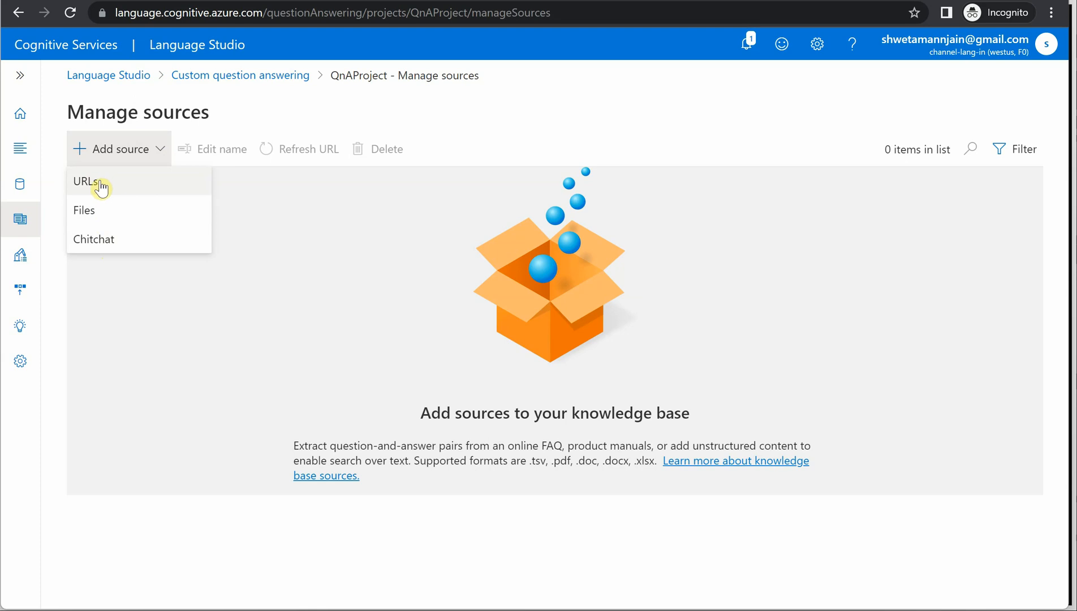
{"action": "left_click", "coordinate": [310, 234]}
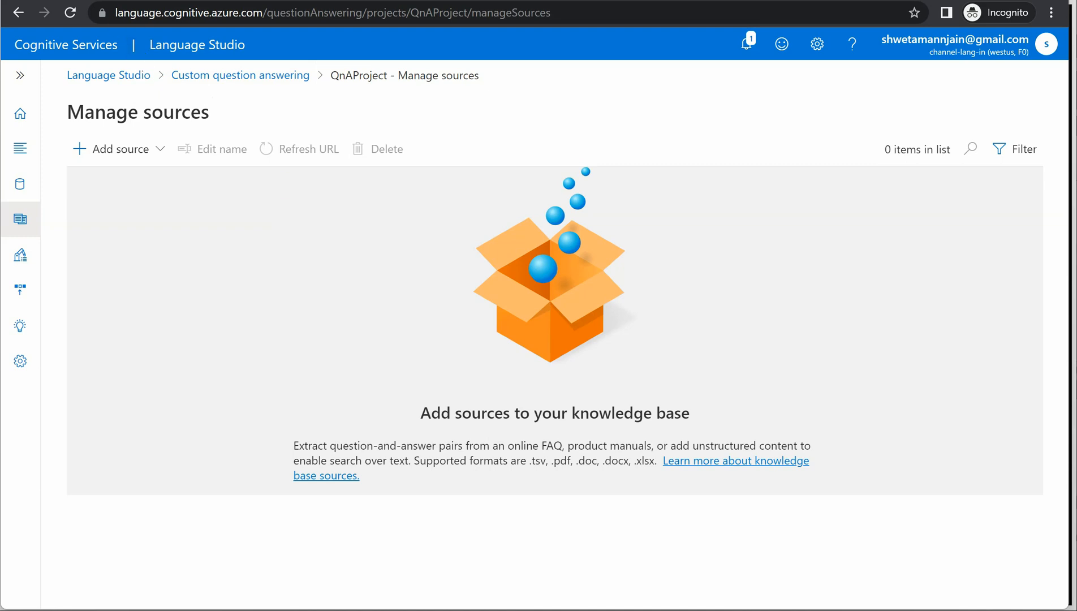
{"action": "left_click", "coordinate": [190, 1]}
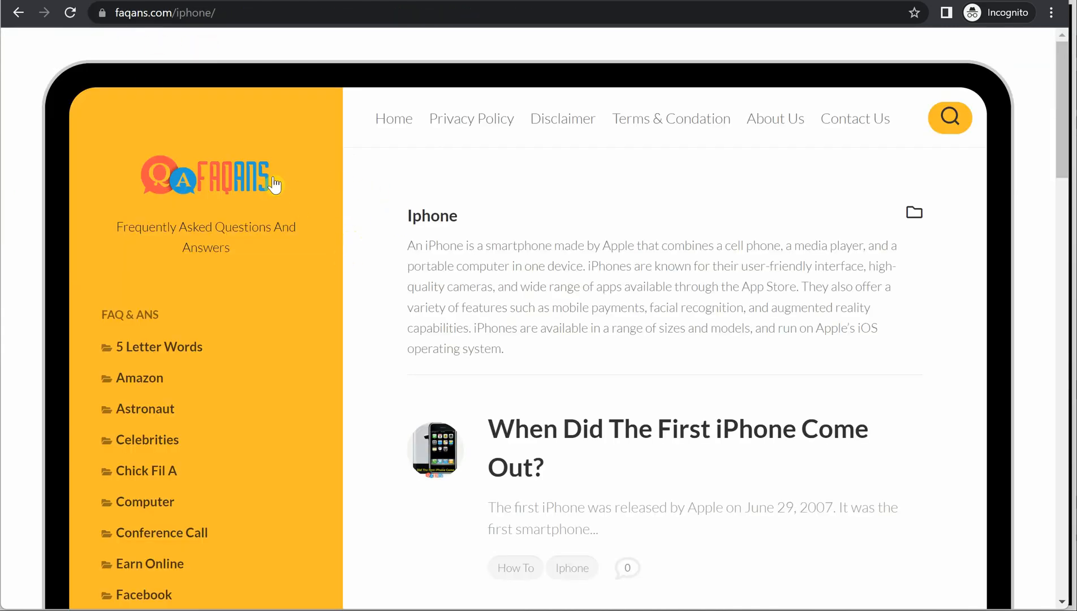
{"action": "scroll", "coordinate": [288, 376], "scroll_direction": "down", "scroll_amount": 5}
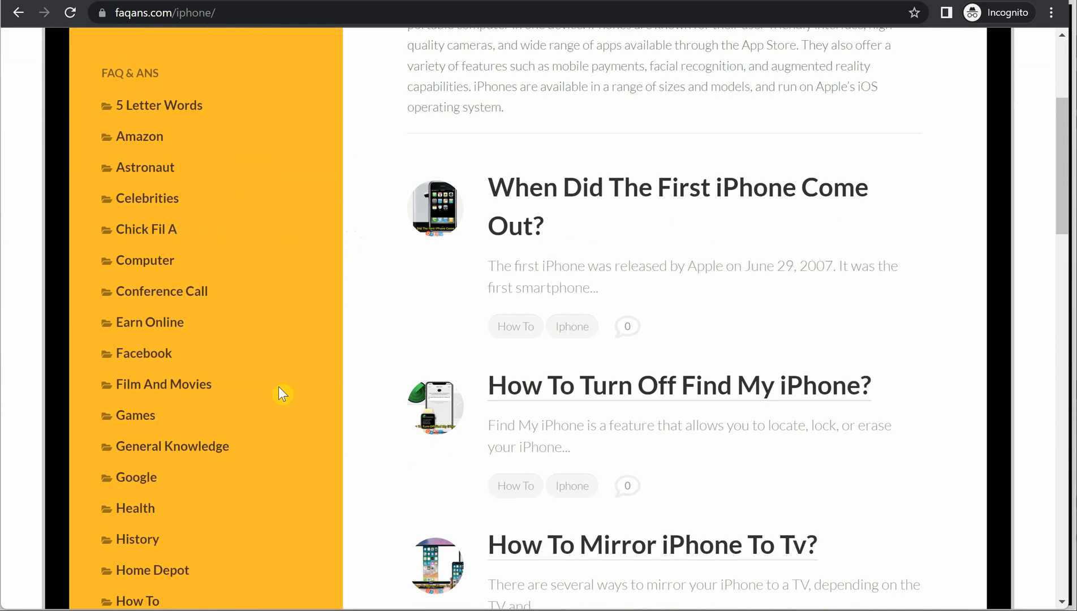
{"action": "scroll", "coordinate": [270, 442], "scroll_direction": "down", "scroll_amount": 4}
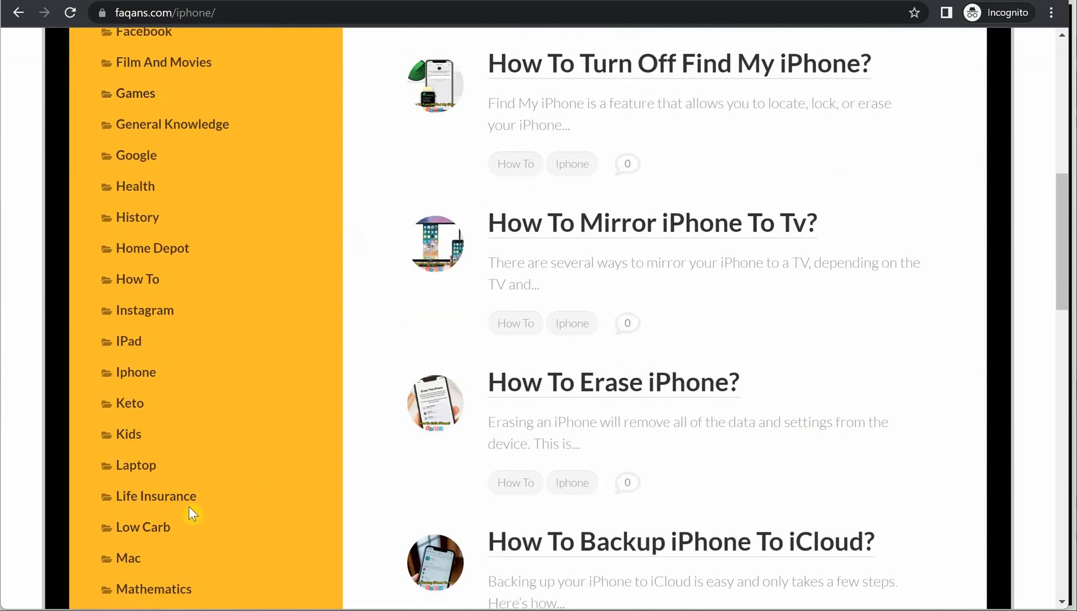
{"action": "scroll", "coordinate": [186, 453], "scroll_direction": "up", "scroll_amount": 1}
{"action": "scroll", "coordinate": [180, 398], "scroll_direction": "up", "scroll_amount": 8}
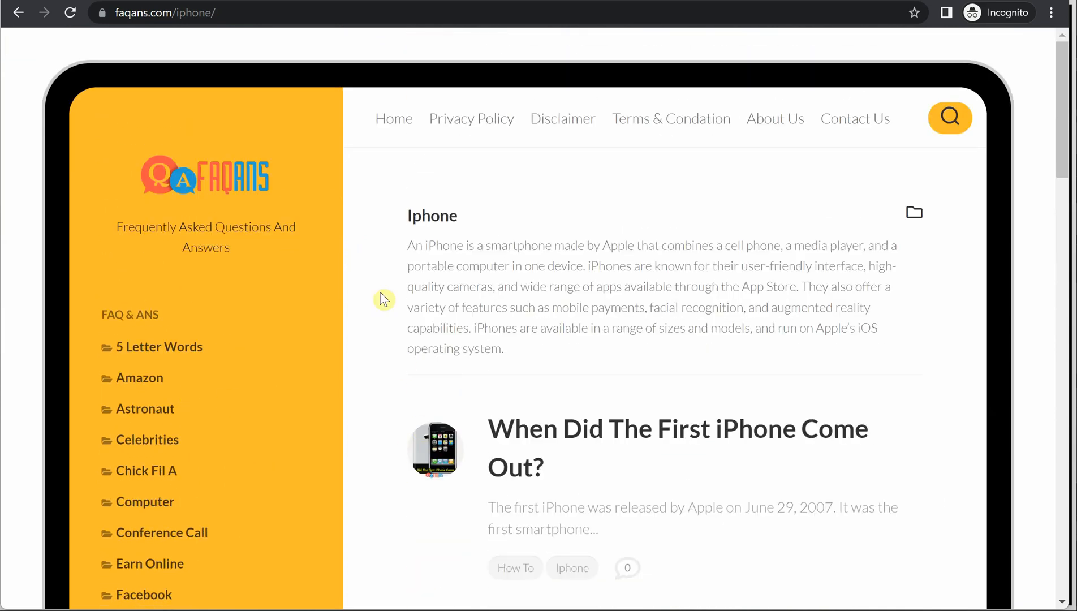
{"action": "left_click", "coordinate": [273, 14]}
{"action": "key", "text": "ctrl+c"}
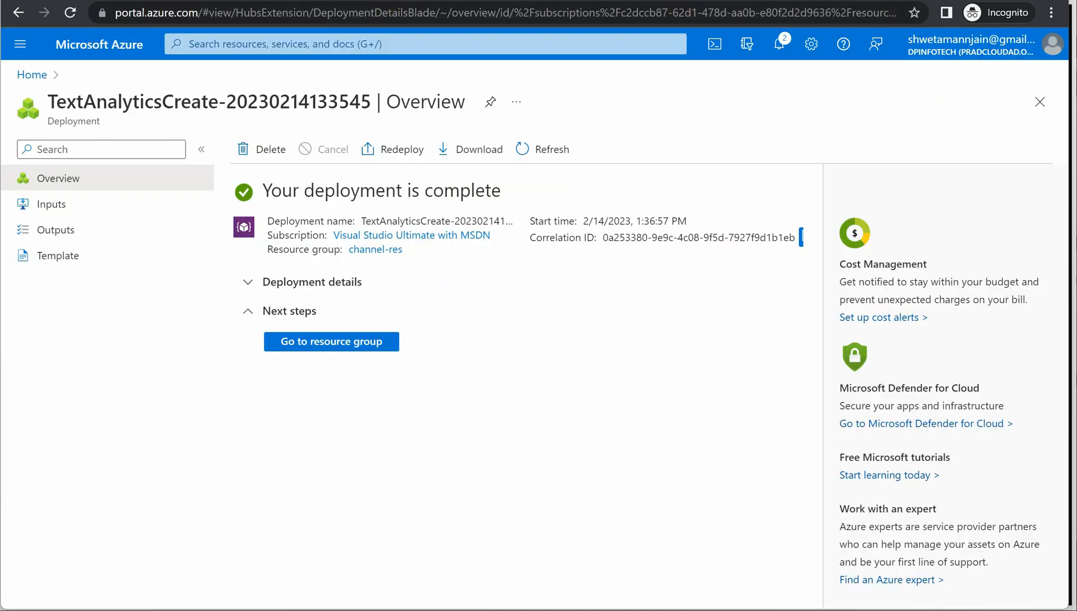
{"action": "left_click", "coordinate": [464, 1]}
{"action": "left_click", "coordinate": [164, 152]}
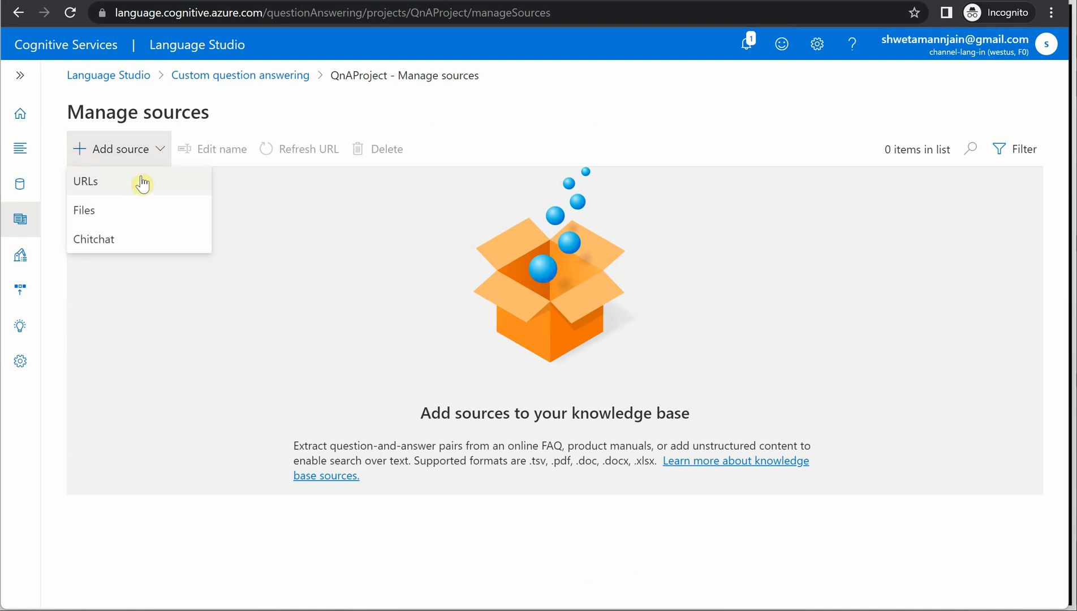
{"action": "left_click", "coordinate": [133, 183]}
{"action": "left_click", "coordinate": [213, 244]}
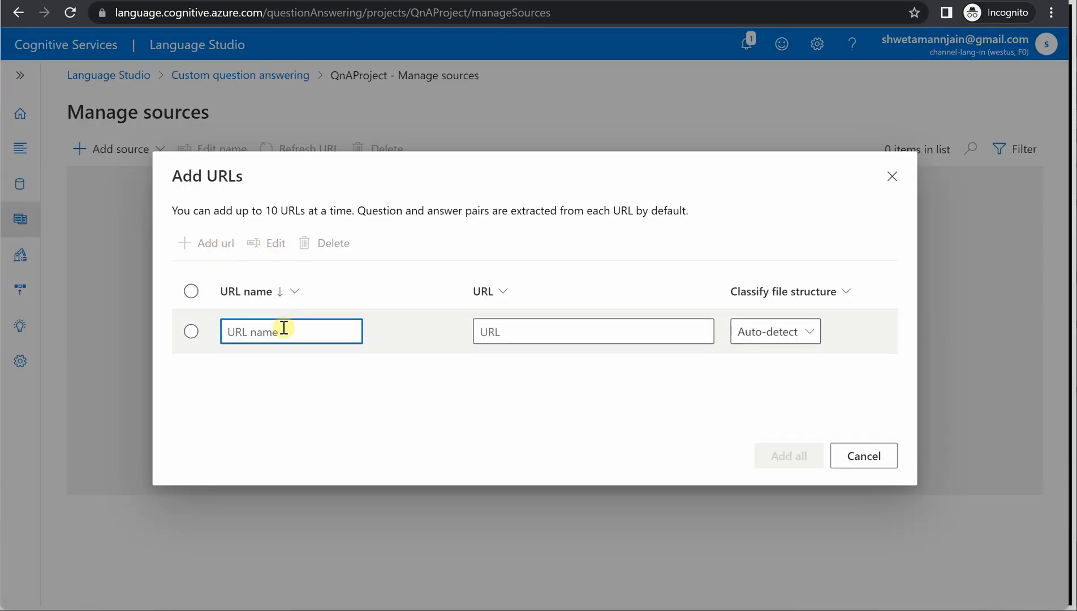
{"action": "type", "text": "iPhone FAQ"}
{"action": "left_click", "coordinate": [520, 331]}
{"action": "key", "text": "ctrl+v"}
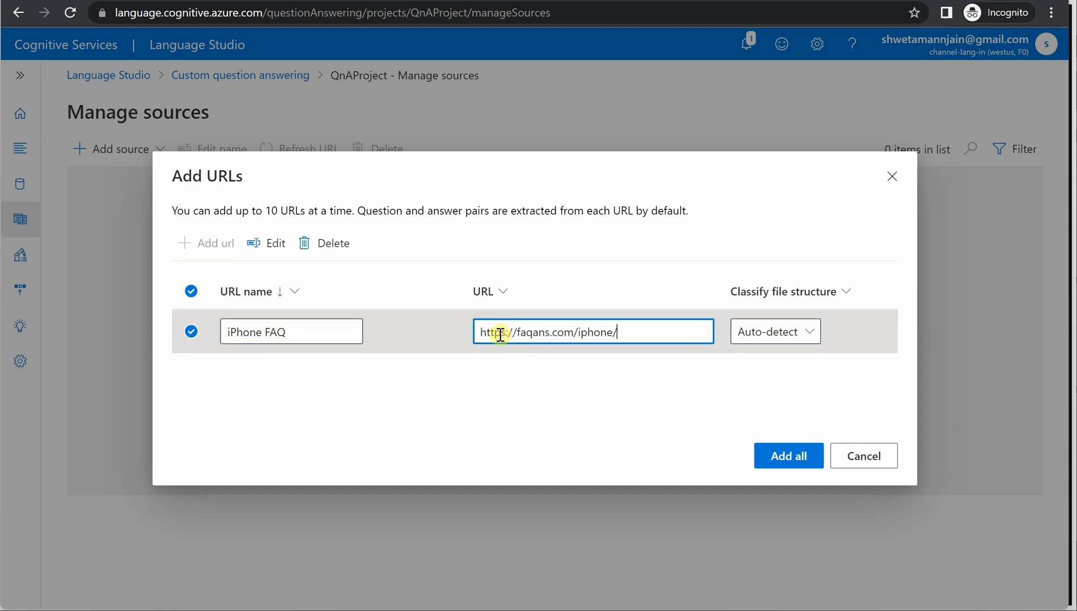
{"action": "left_click", "coordinate": [814, 334]}
{"action": "left_click", "coordinate": [662, 396]}
{"action": "left_click", "coordinate": [775, 452]}
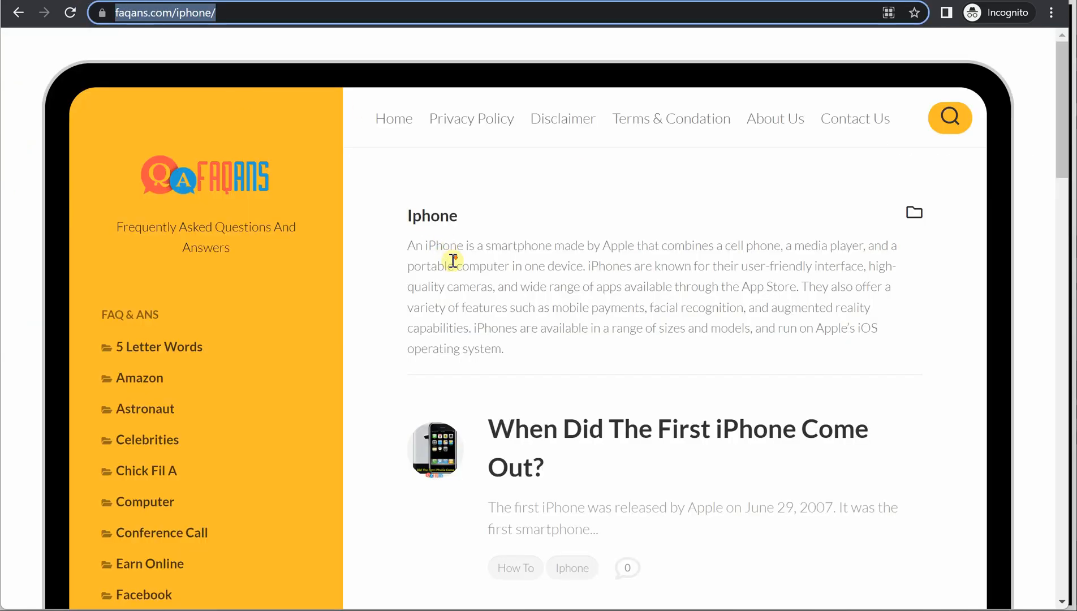
Step: Read the "How To Turn Off Find My iPhone?" article on the FAQ site, and return to the project's sources in Language Studio
{"action": "scroll", "coordinate": [445, 250], "scroll_direction": "down", "scroll_amount": 5}
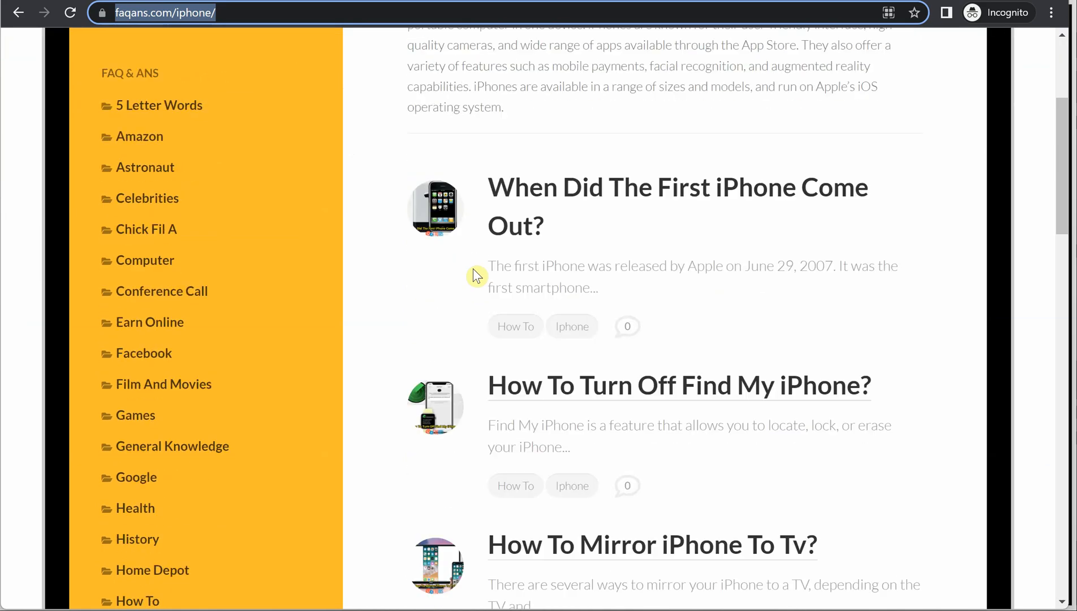
{"action": "left_click", "coordinate": [663, 395]}
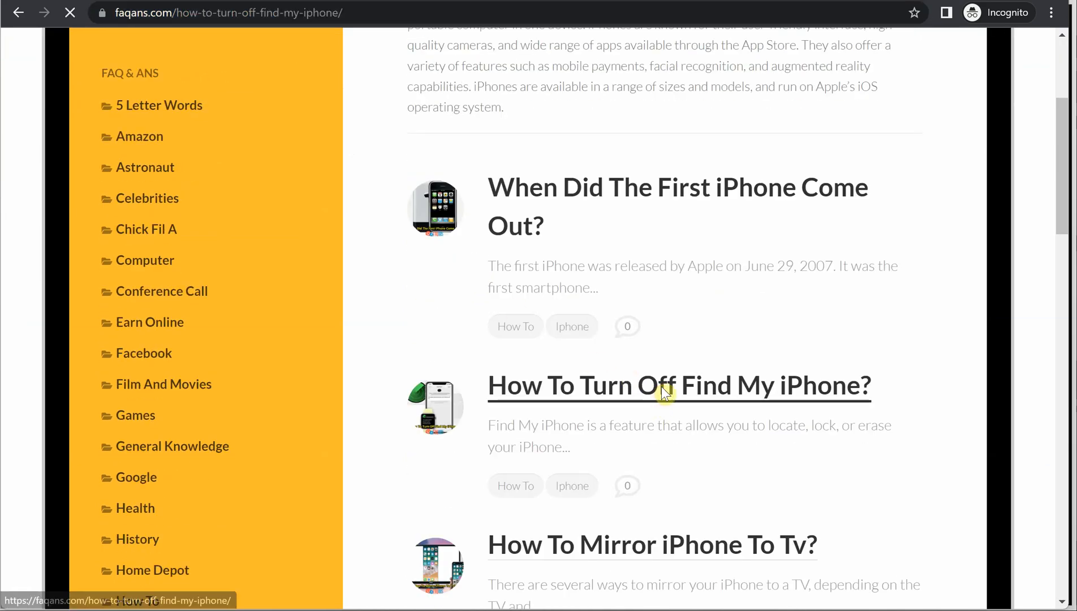
{"action": "scroll", "coordinate": [663, 389], "scroll_direction": "down", "scroll_amount": 6}
{"action": "scroll", "coordinate": [619, 431], "scroll_direction": "down", "scroll_amount": 8}
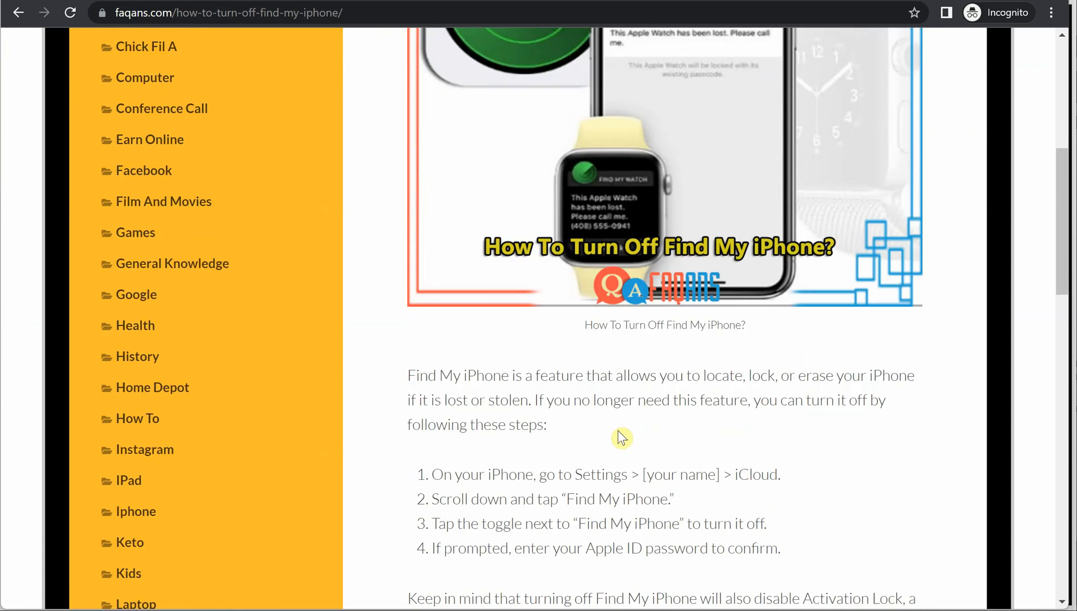
{"action": "scroll", "coordinate": [569, 390], "scroll_direction": "up", "scroll_amount": 14}
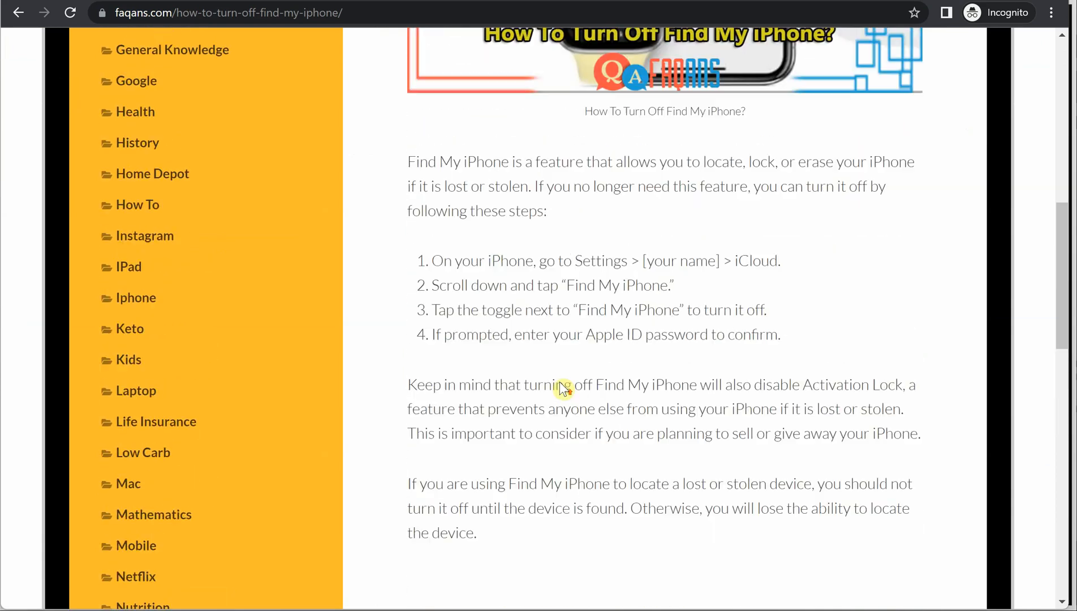
{"action": "left_click", "coordinate": [17, 12]}
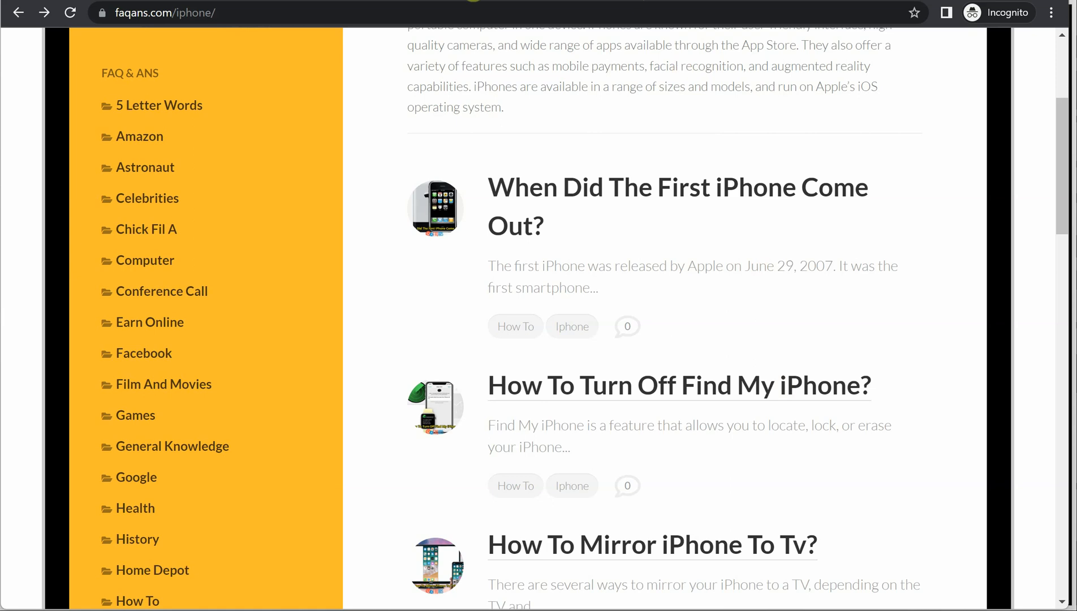
{"action": "left_click", "coordinate": [446, 0]}
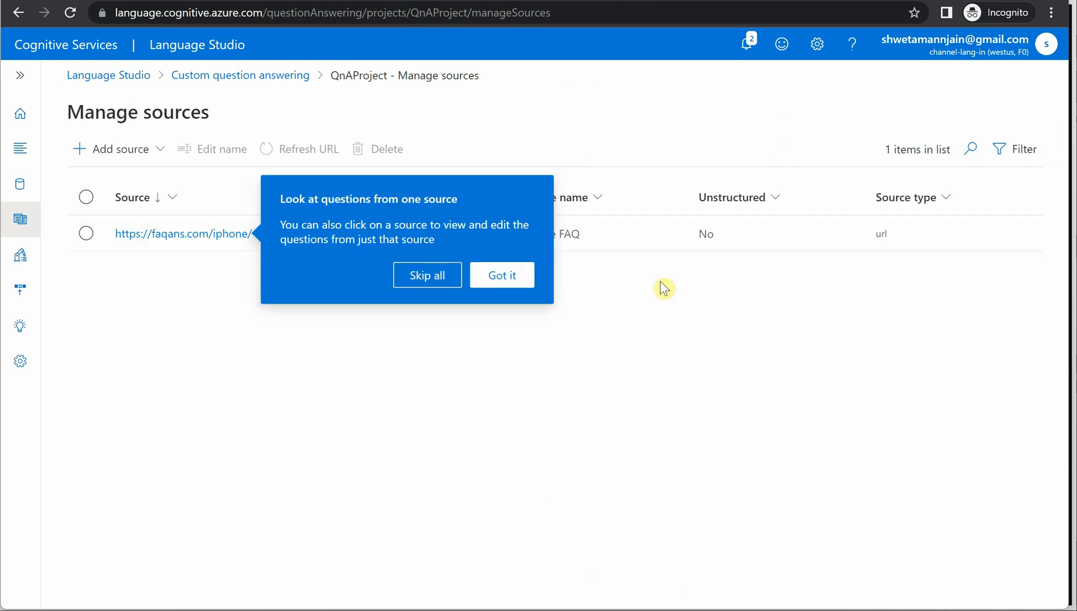
Step: Open the question answer pairs extracted from the iPhone FAQ source and dismiss the introductory tips
{"action": "left_click", "coordinate": [439, 278]}
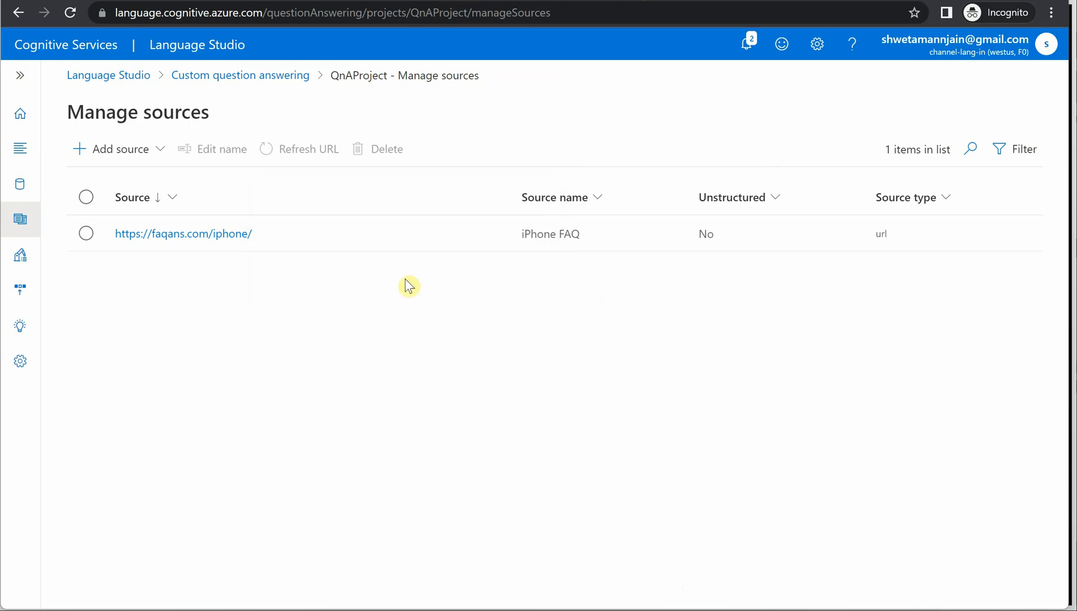
{"action": "left_click", "coordinate": [184, 234]}
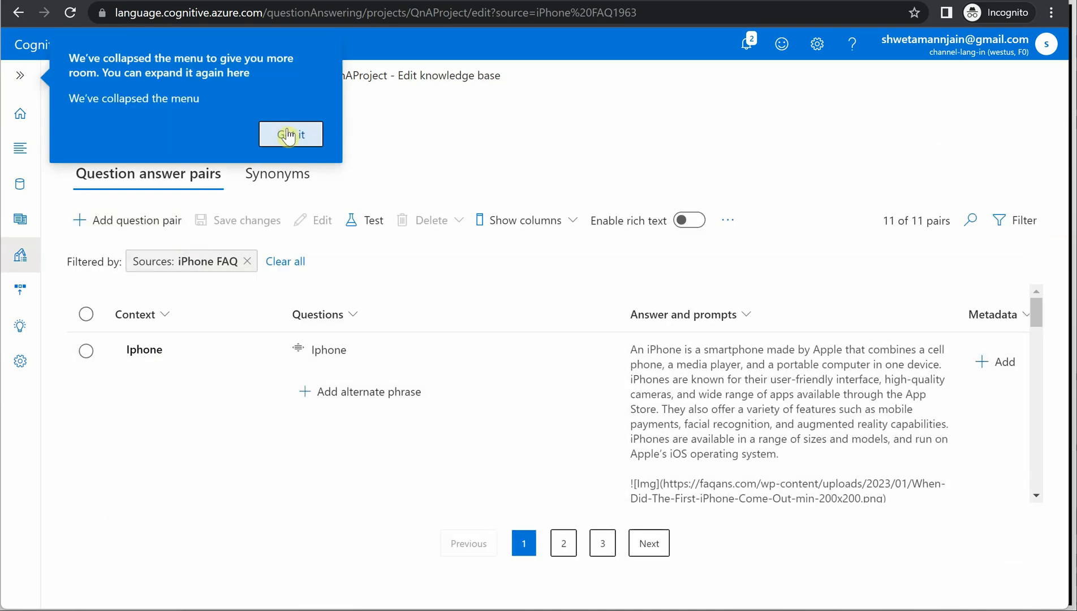
{"action": "left_click", "coordinate": [289, 130]}
{"action": "left_click", "coordinate": [354, 264]}
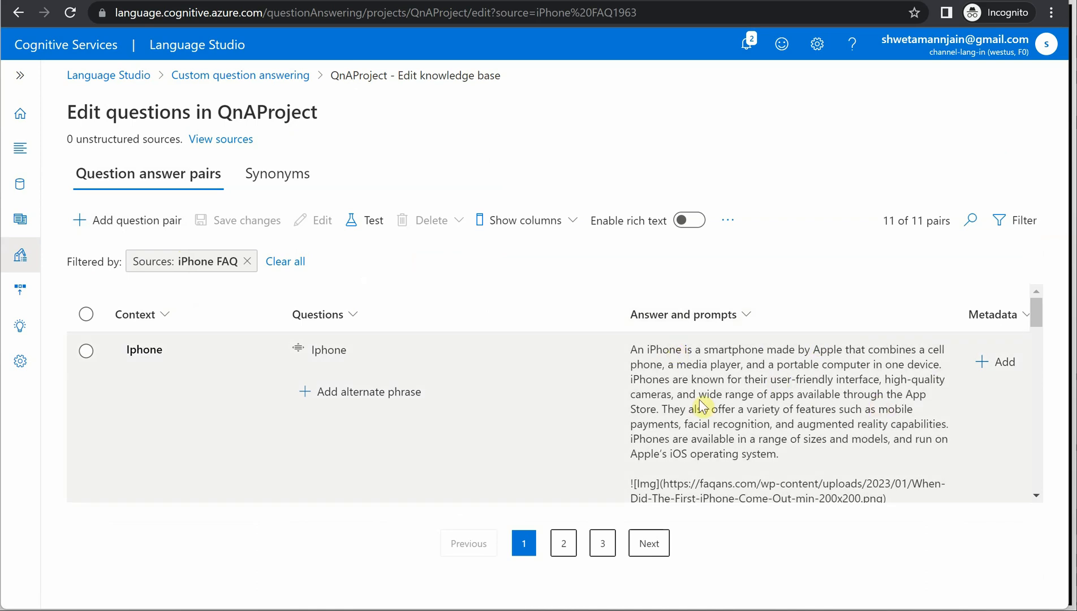
Step: Examine the extracted answers for "Iphone" and "When Did The First iPhone Come Out?", including their alternate phrase and follow-up prompt options
{"action": "scroll", "coordinate": [498, 366], "scroll_direction": "down", "scroll_amount": 3}
{"action": "scroll", "coordinate": [592, 384], "scroll_direction": "up", "scroll_amount": 3}
{"action": "left_click_drag", "start_coordinate": [637, 349], "coordinate": [830, 397]}
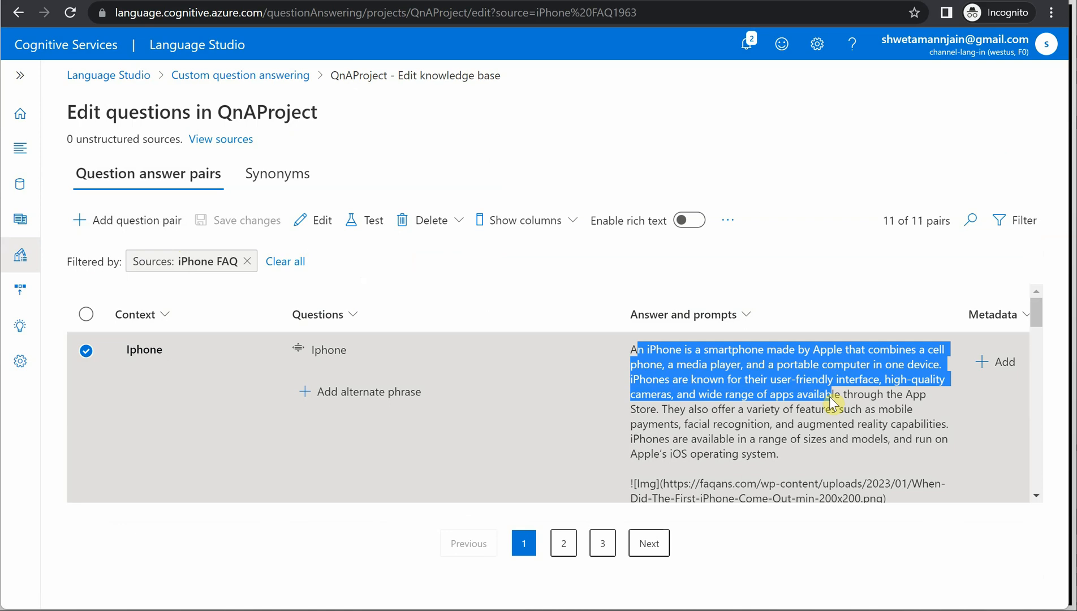
{"action": "left_click", "coordinate": [755, 433]}
{"action": "left_click", "coordinate": [520, 282]}
{"action": "scroll", "coordinate": [362, 431], "scroll_direction": "down", "scroll_amount": 3}
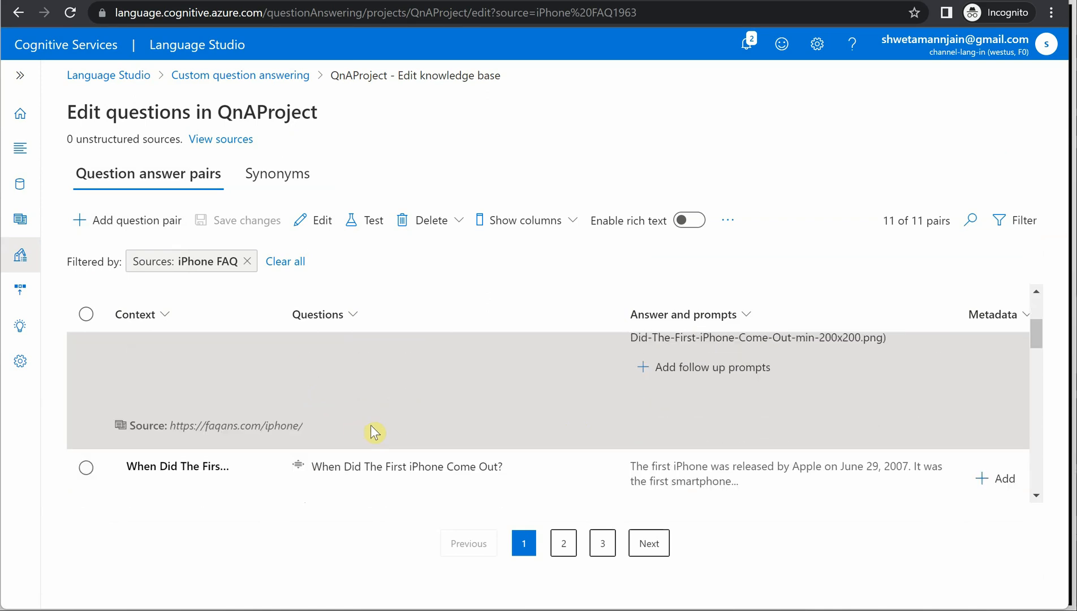
{"action": "left_click", "coordinate": [365, 478]}
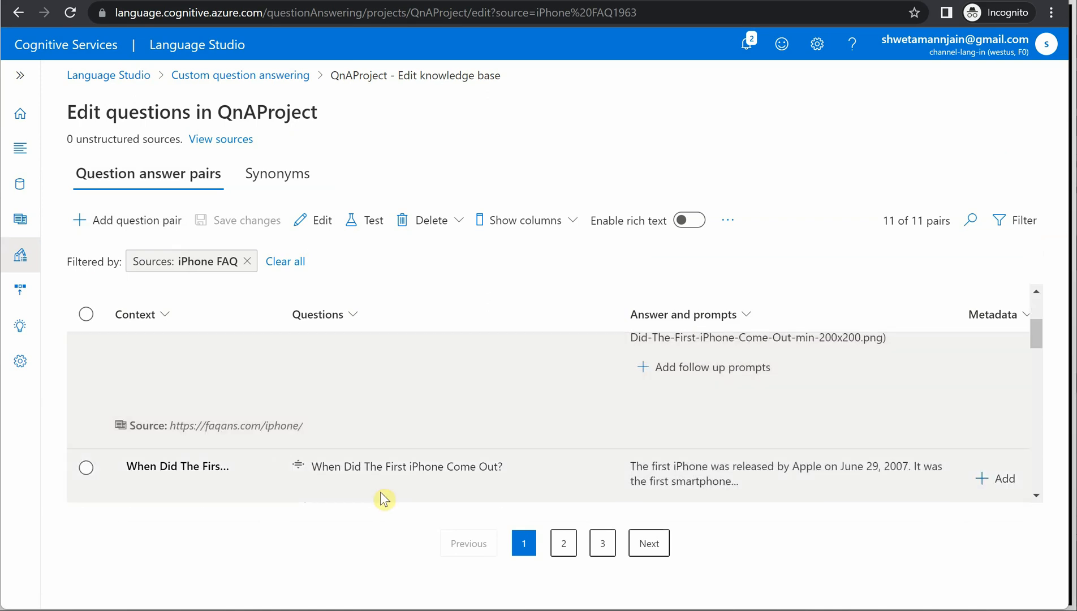
{"action": "scroll", "coordinate": [786, 478], "scroll_direction": "down", "scroll_amount": 1}
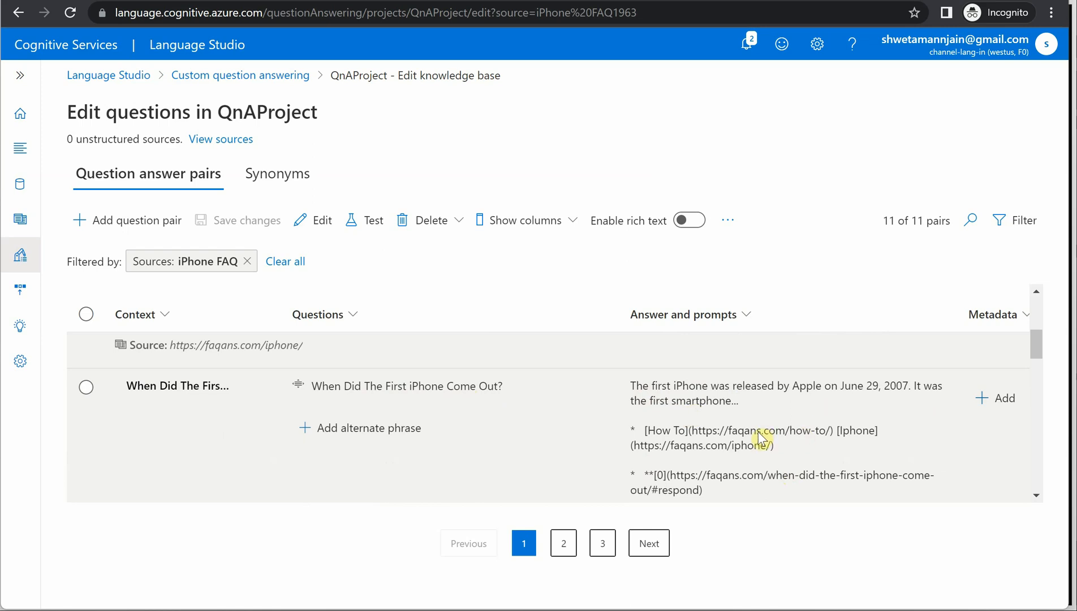
{"action": "scroll", "coordinate": [763, 430], "scroll_direction": "down", "scroll_amount": 1}
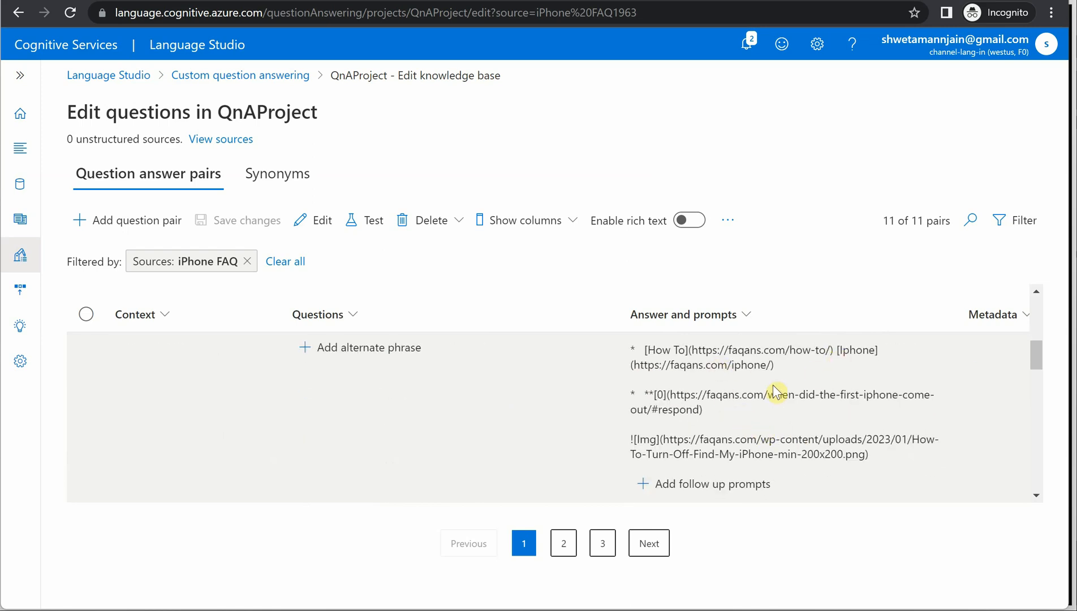
{"action": "scroll", "coordinate": [786, 439], "scroll_direction": "up", "scroll_amount": 1}
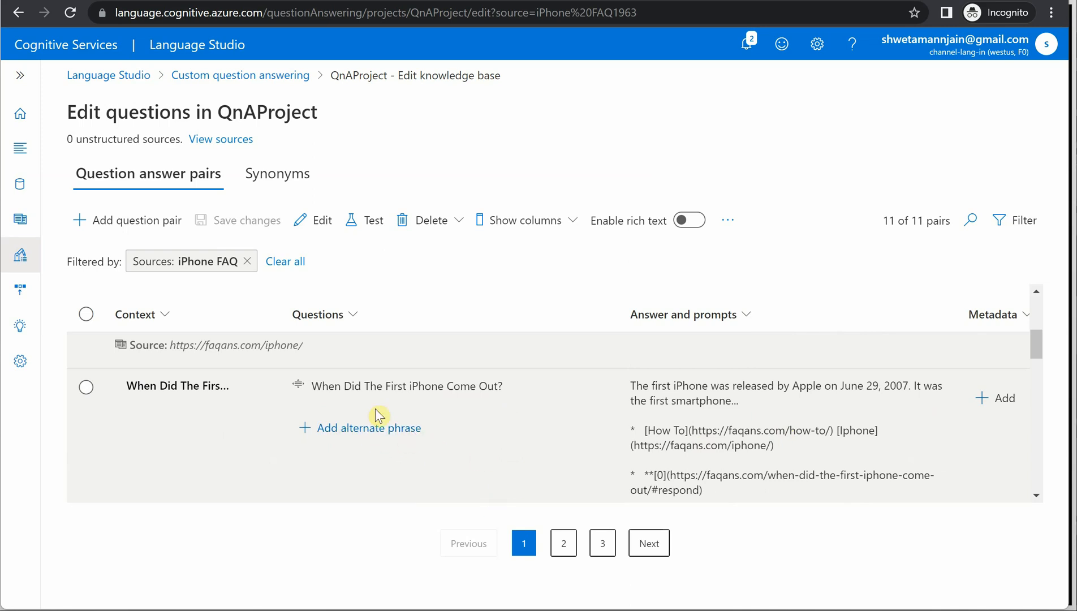
{"action": "scroll", "coordinate": [634, 424], "scroll_direction": "down", "scroll_amount": 2}
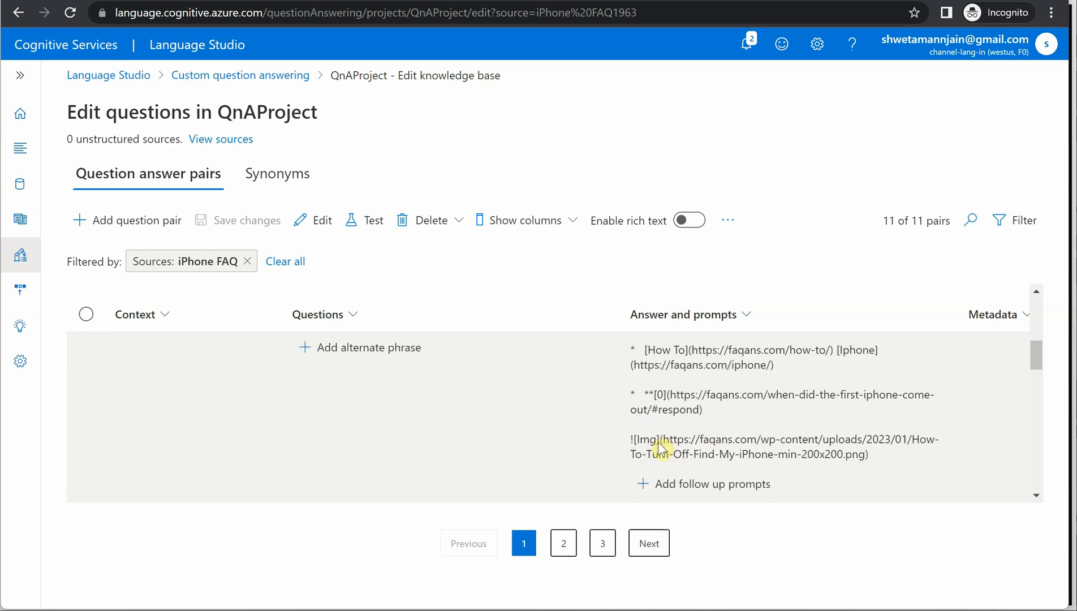
{"action": "scroll", "coordinate": [631, 447], "scroll_direction": "up", "scroll_amount": 3}
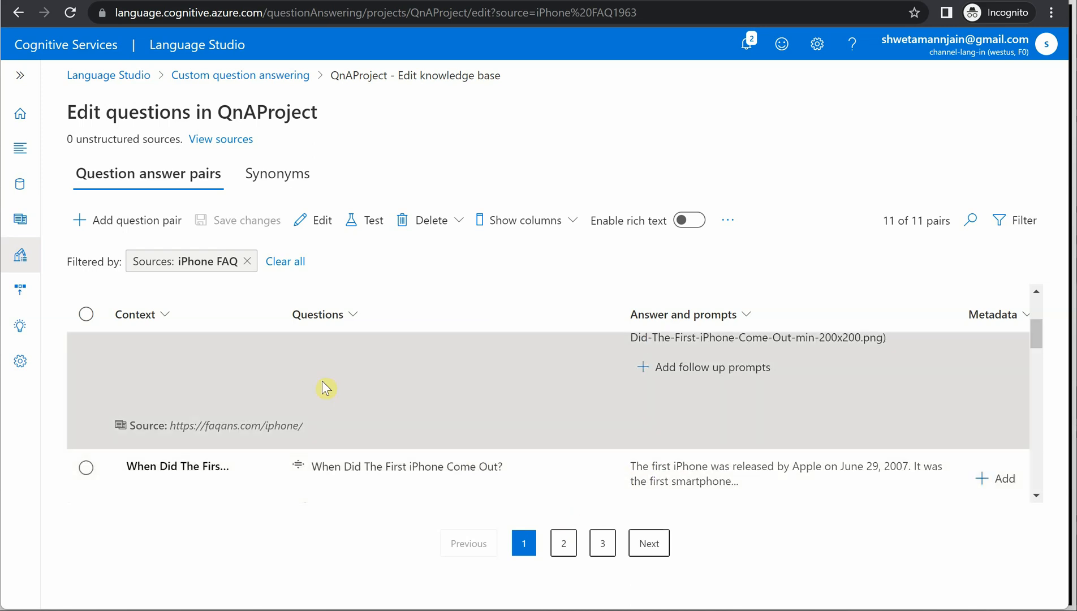
Step: Deploy the QnAProject knowledge base and skip the tips about creating a bot
{"action": "left_click", "coordinate": [20, 76]}
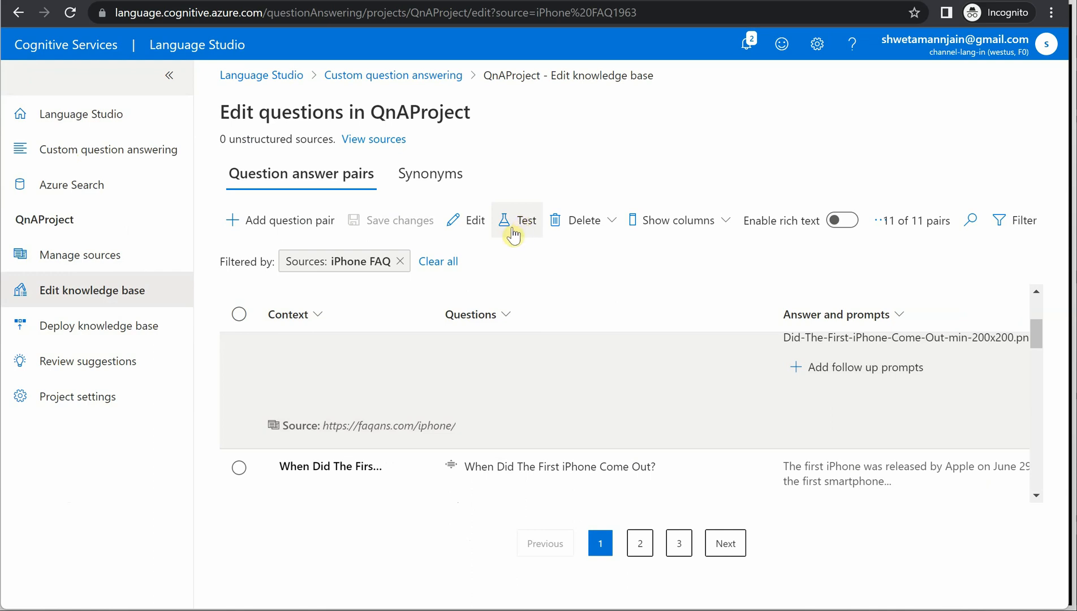
{"action": "left_click", "coordinate": [93, 328]}
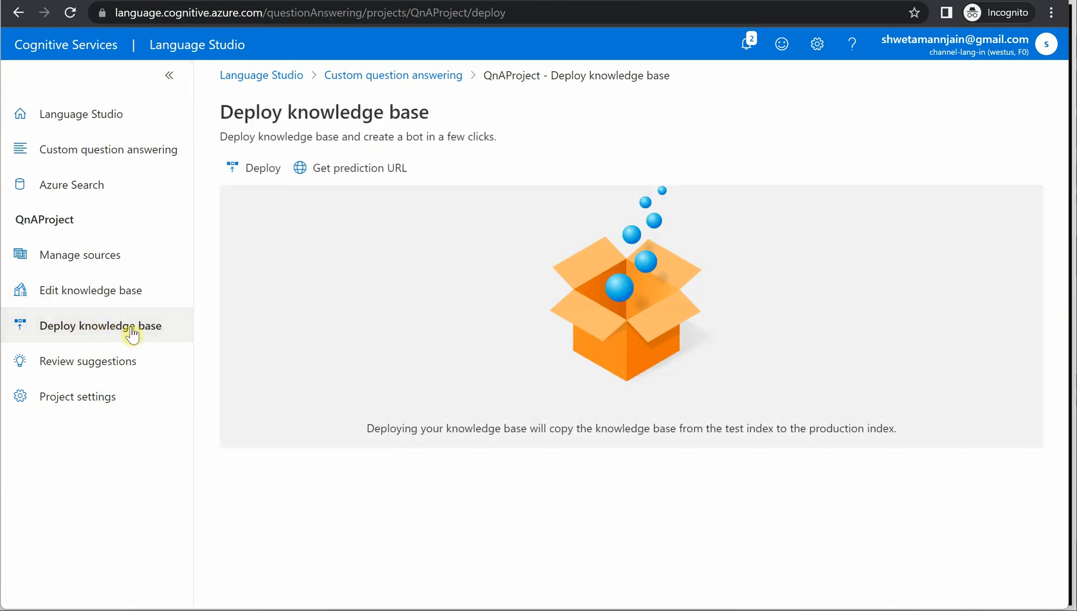
{"action": "left_click", "coordinate": [264, 172]}
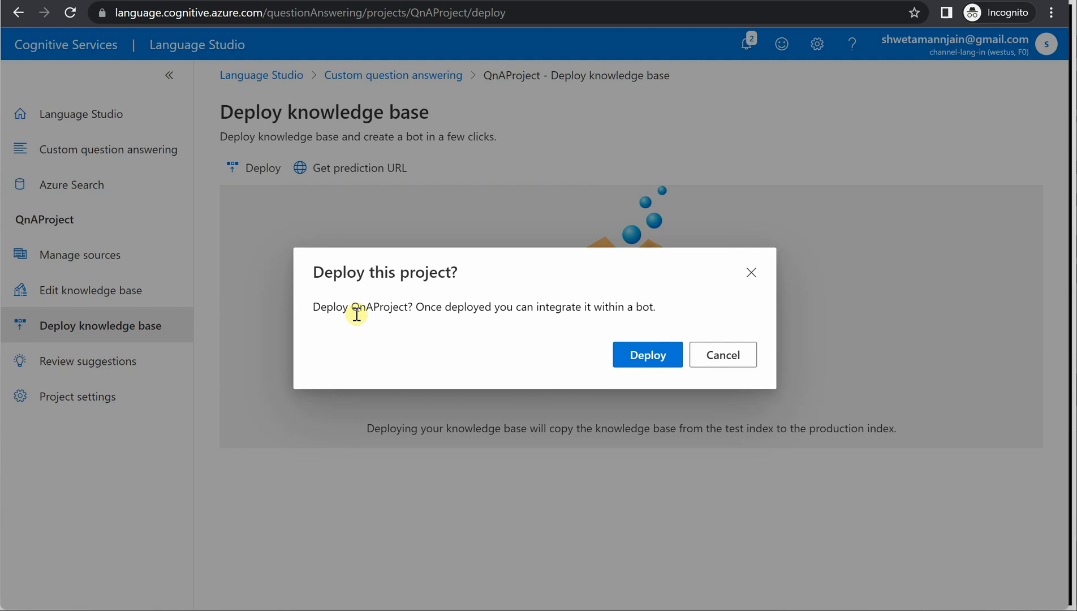
{"action": "left_click", "coordinate": [646, 355]}
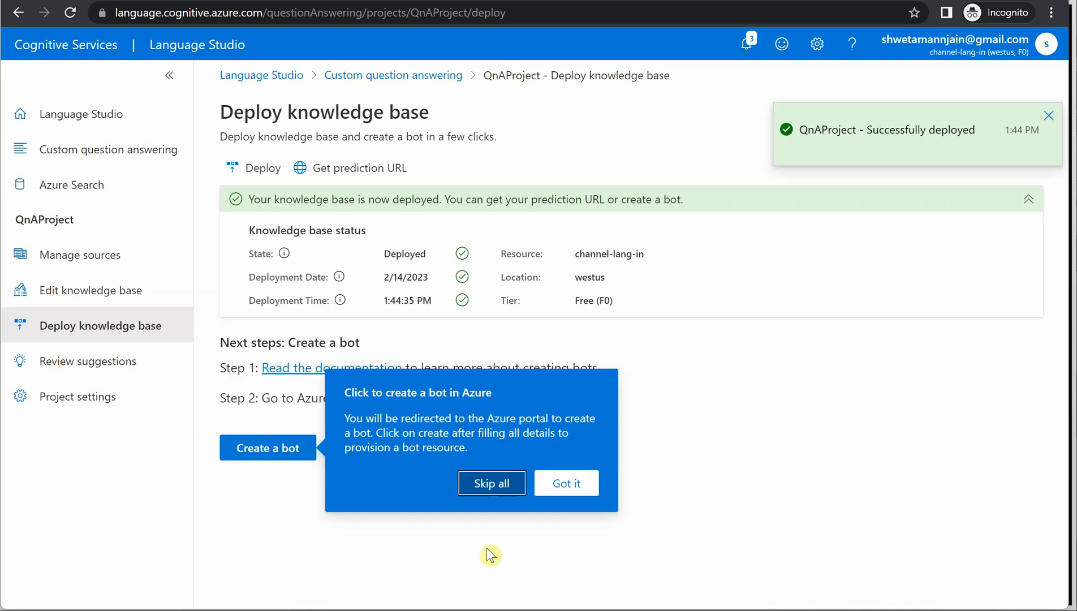
{"action": "left_click", "coordinate": [496, 485]}
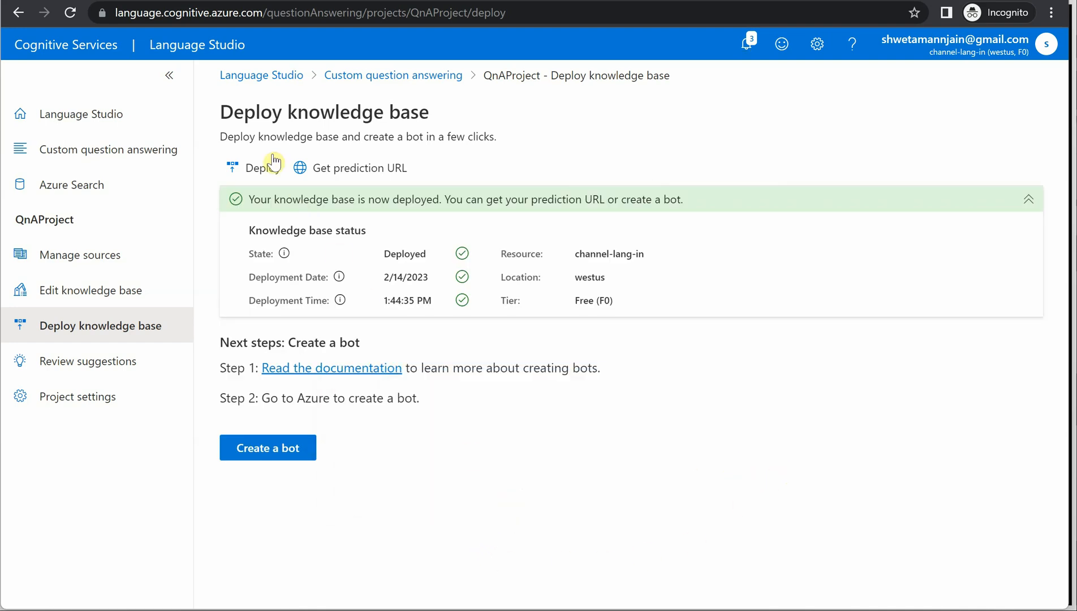
{"action": "left_click_drag", "start_coordinate": [244, 112], "coordinate": [427, 111]}
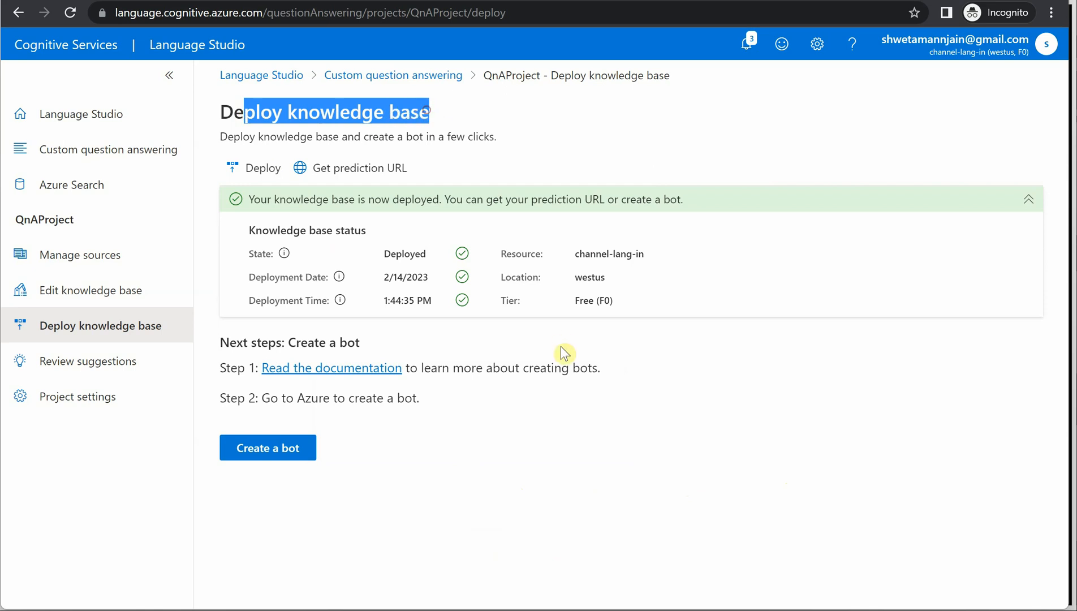
{"action": "left_click", "coordinate": [582, 397]}
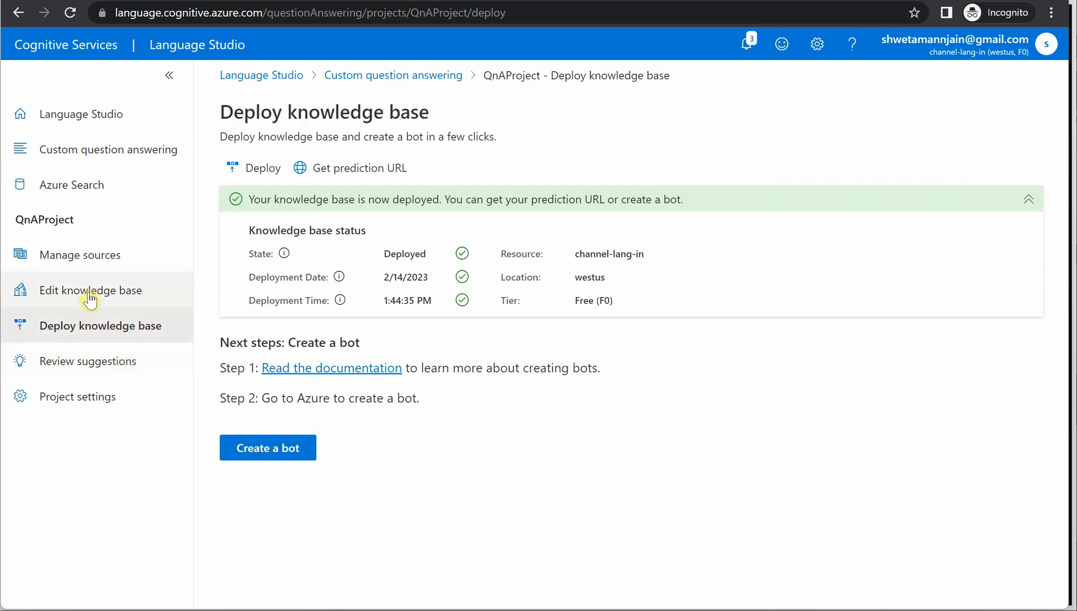
Step: Open the test pane for QnAProject's question answer pairs and set it to use the deployed knowledge base
{"action": "left_click", "coordinate": [113, 291]}
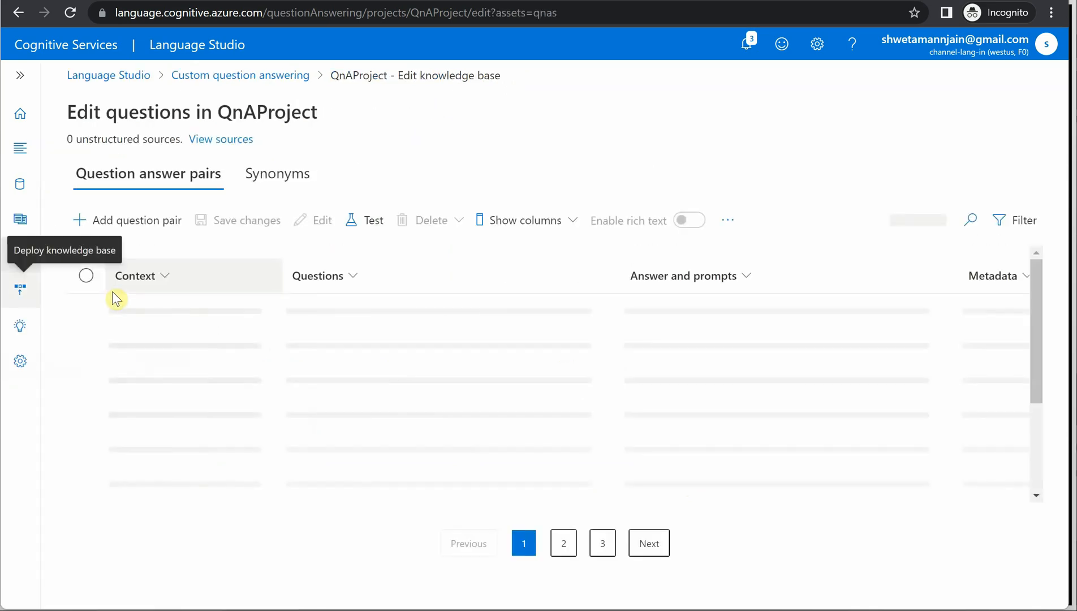
{"action": "left_click", "coordinate": [374, 226]}
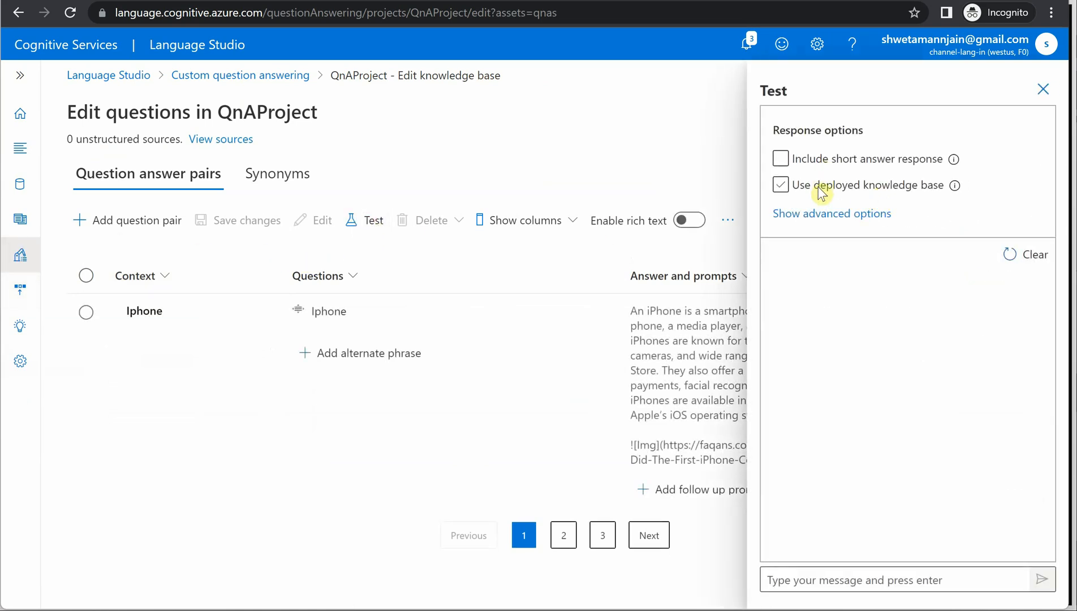
{"action": "left_click", "coordinate": [783, 185]}
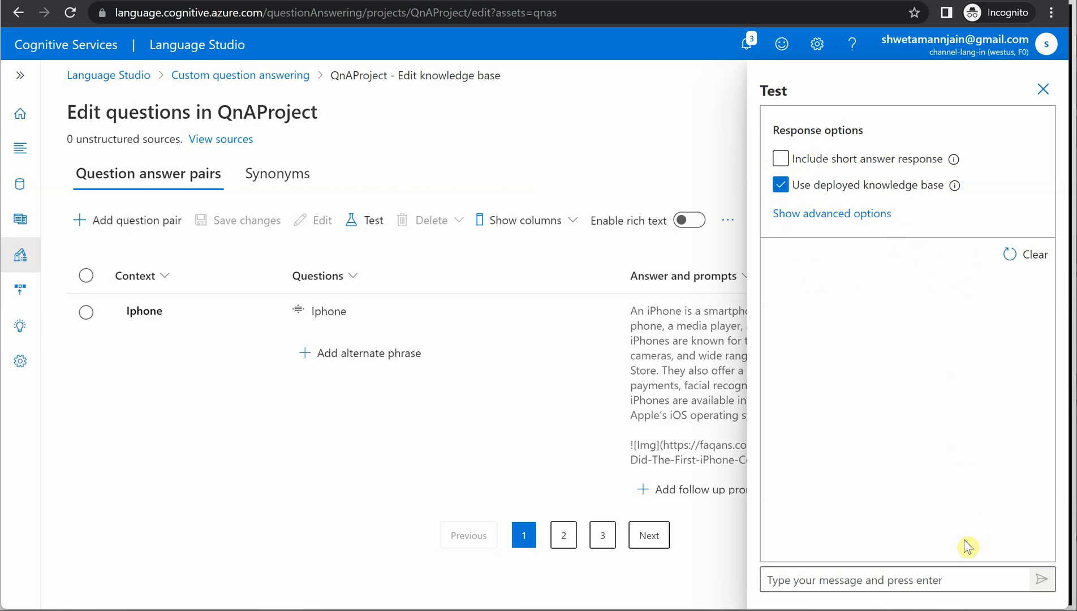
Step: Test the knowledge base with the question "How to erase iPhone?" and read through the whole answer
{"action": "left_click", "coordinate": [943, 580]}
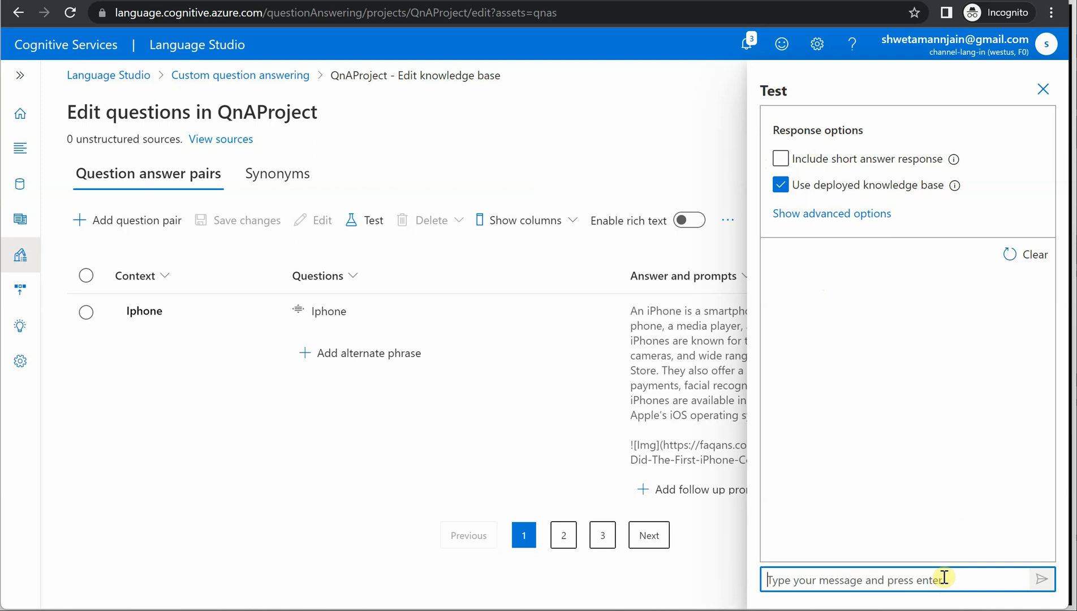
{"action": "type", "text": "How to er"}
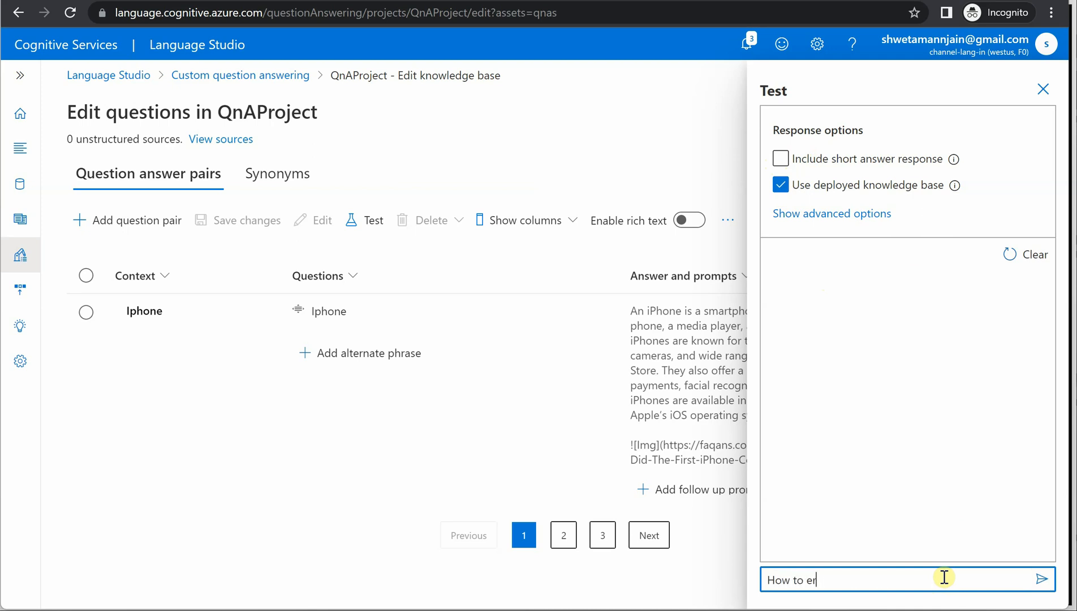
{"action": "type", "text": "ase iPhone"}
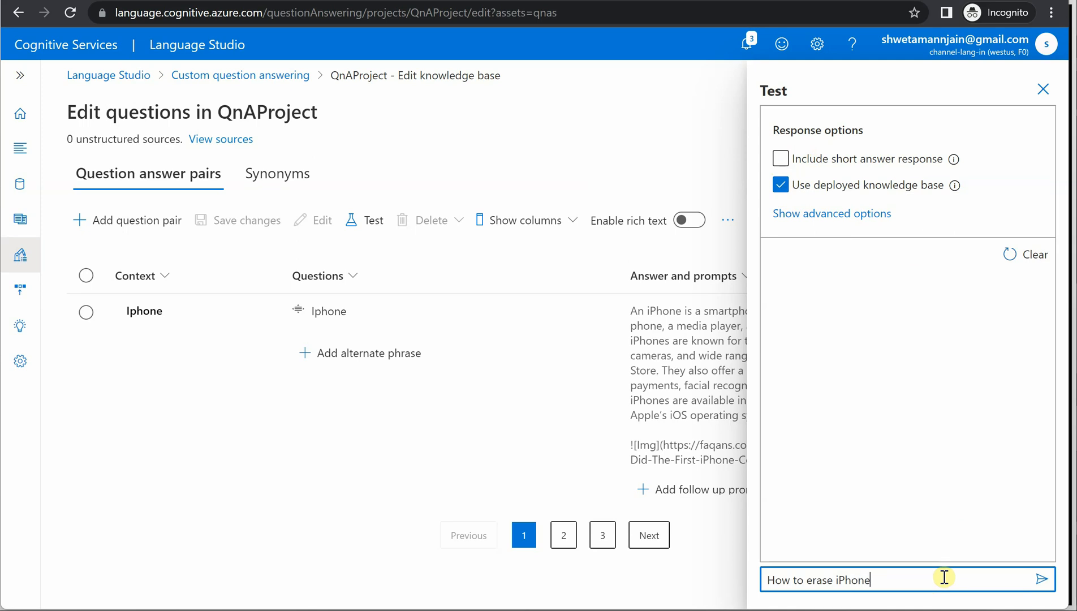
{"action": "key", "text": "Return"}
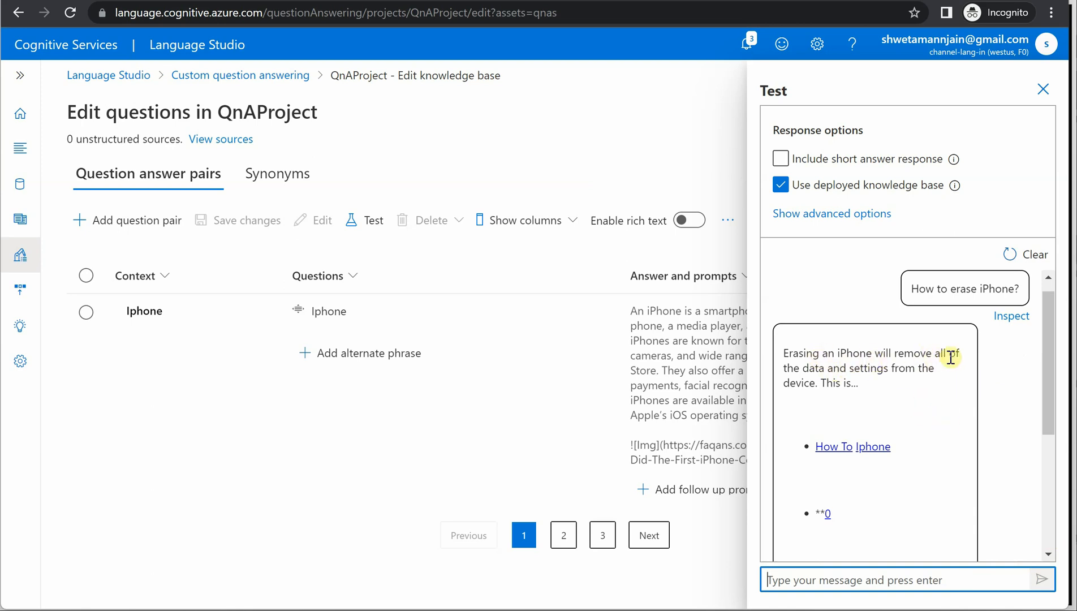
{"action": "scroll", "coordinate": [854, 379], "scroll_direction": "down", "scroll_amount": 1}
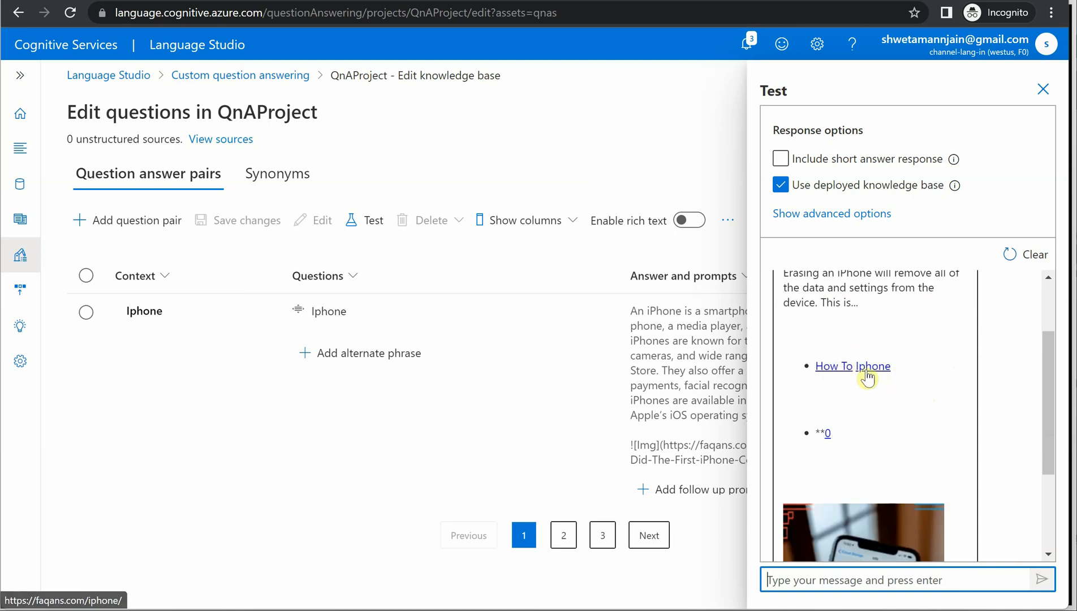
{"action": "scroll", "coordinate": [933, 386], "scroll_direction": "down", "scroll_amount": 3}
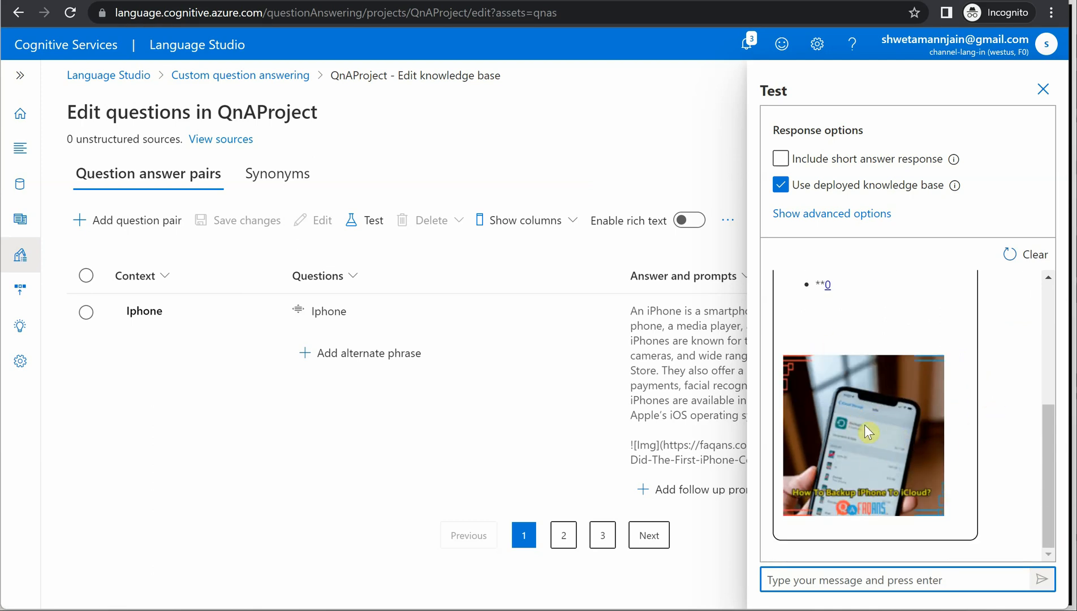
{"action": "scroll", "coordinate": [877, 445], "scroll_direction": "up", "scroll_amount": 5}
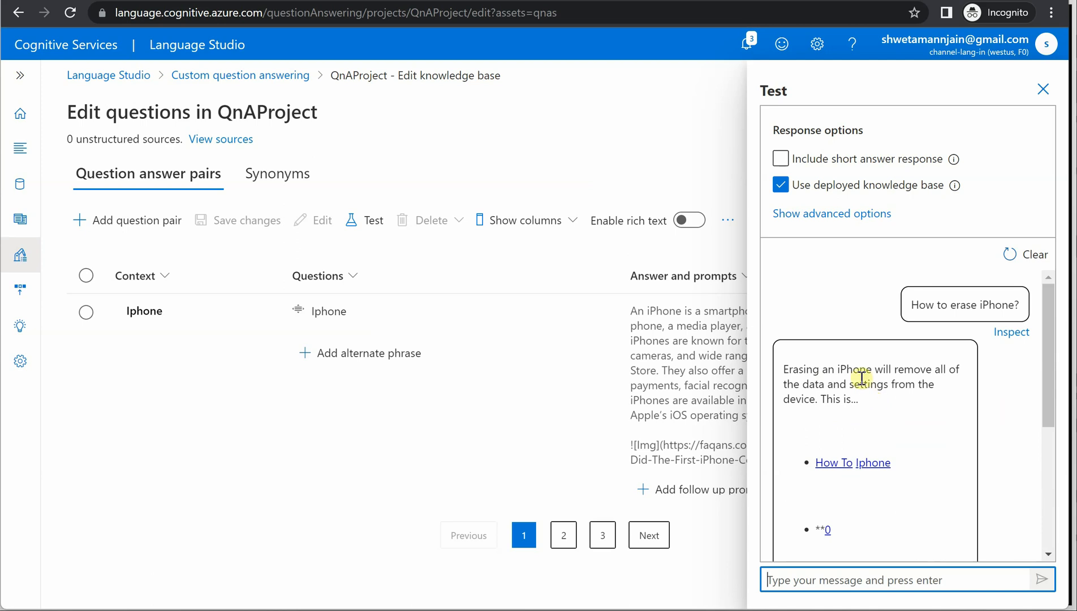
{"action": "scroll", "coordinate": [989, 453], "scroll_direction": "down", "scroll_amount": 4}
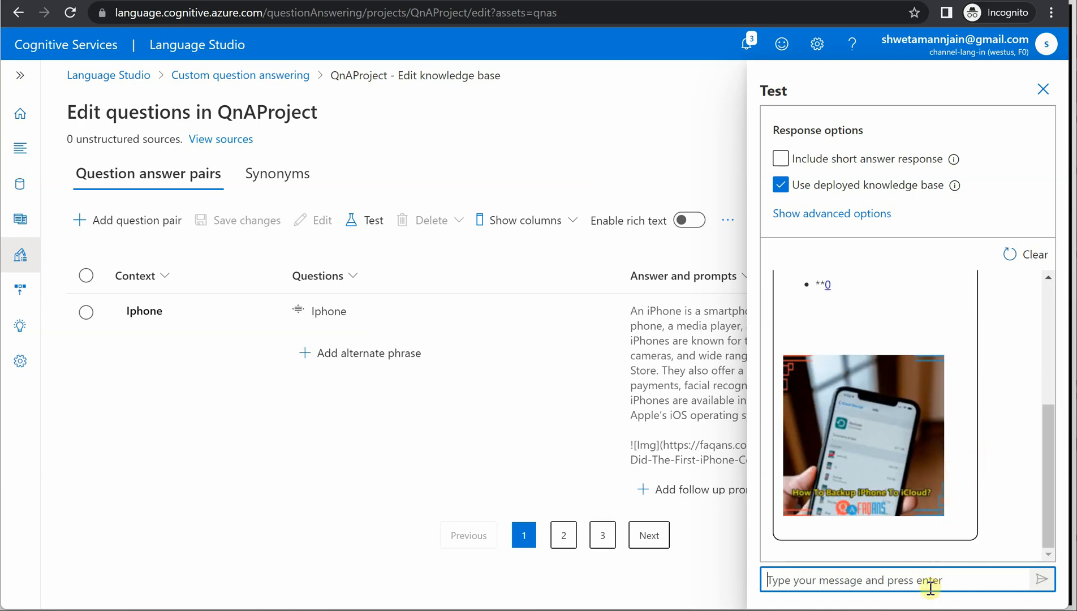
Step: Test the knowledge base with the question "What is iPhone?" and read the answer
{"action": "type", "text": "What is"}
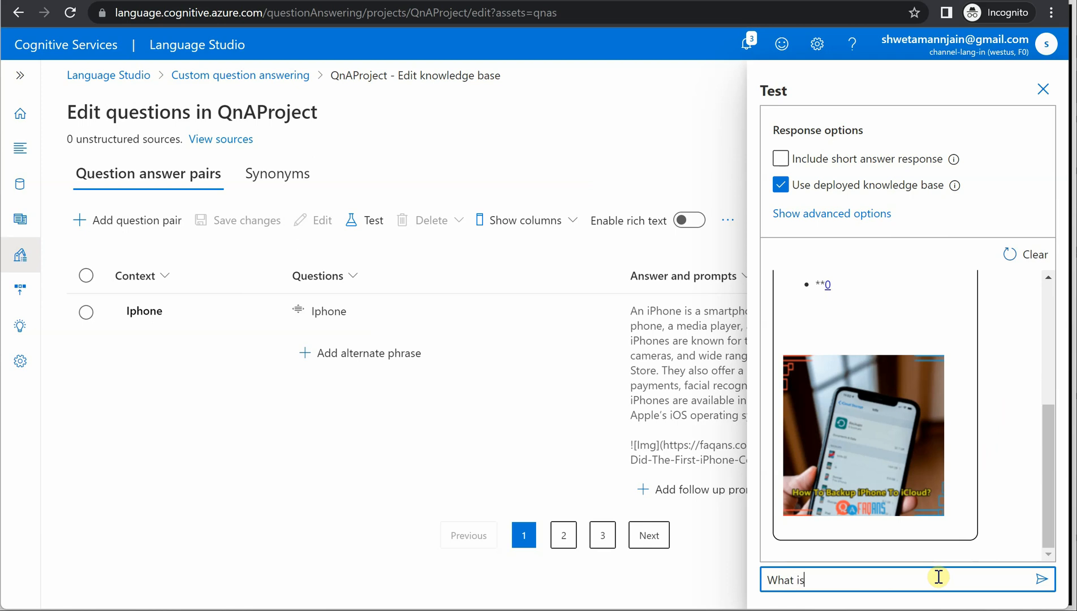
{"action": "type", "text": " iPhone"}
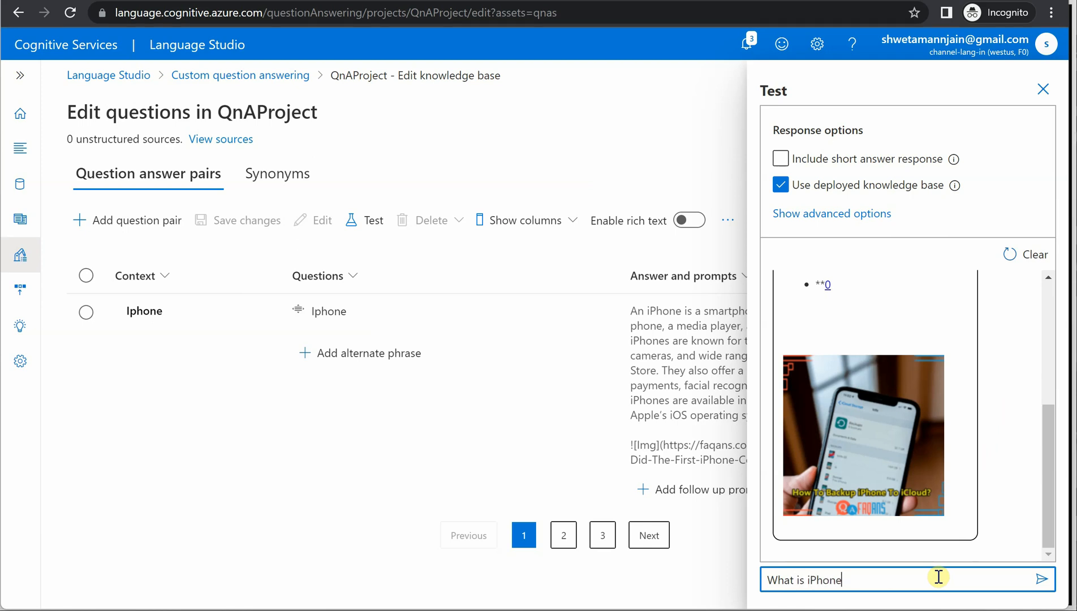
{"action": "type", "text": "?"}
{"action": "key", "text": "Return"}
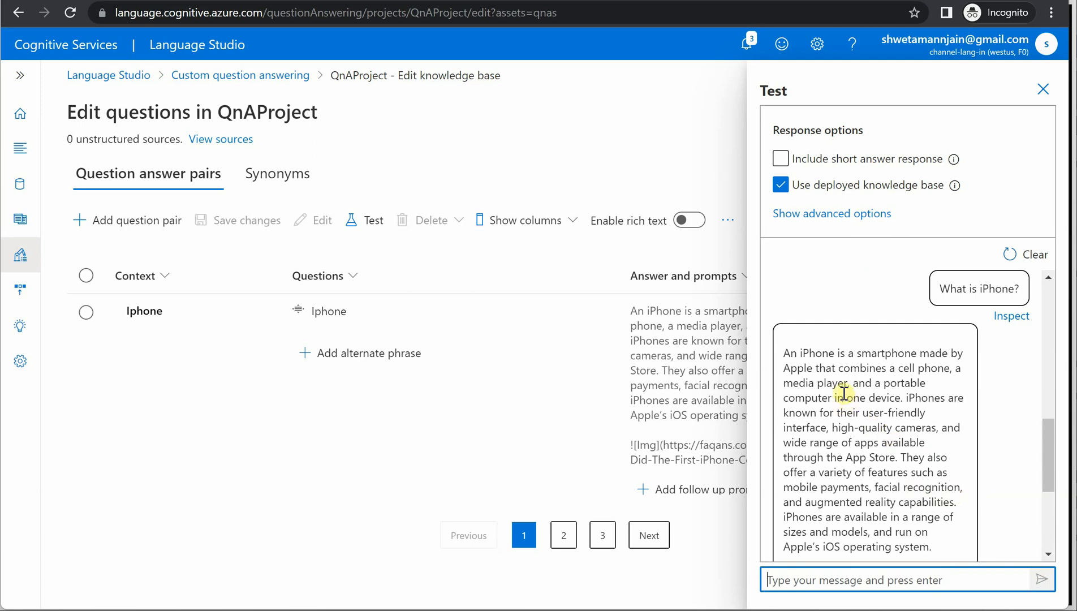
{"action": "left_click_drag", "start_coordinate": [813, 368], "coordinate": [925, 492]}
{"action": "left_click", "coordinate": [914, 530]}
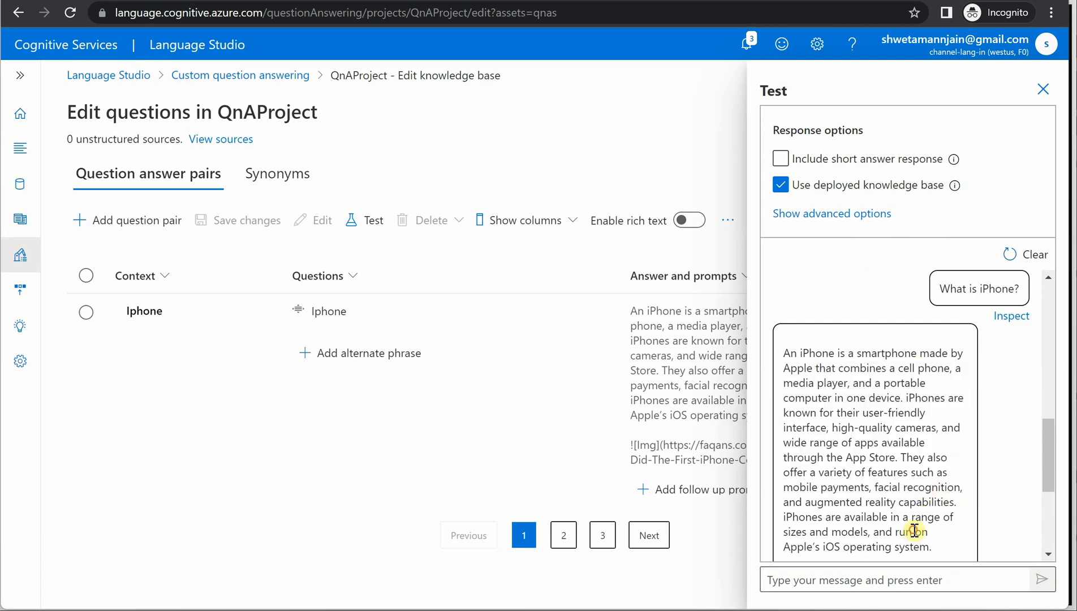
Step: Inspect the top answers and confidence score for the "How to erase iPhone?" question, and close the inspection details
{"action": "scroll", "coordinate": [912, 530], "scroll_direction": "up", "scroll_amount": 2}
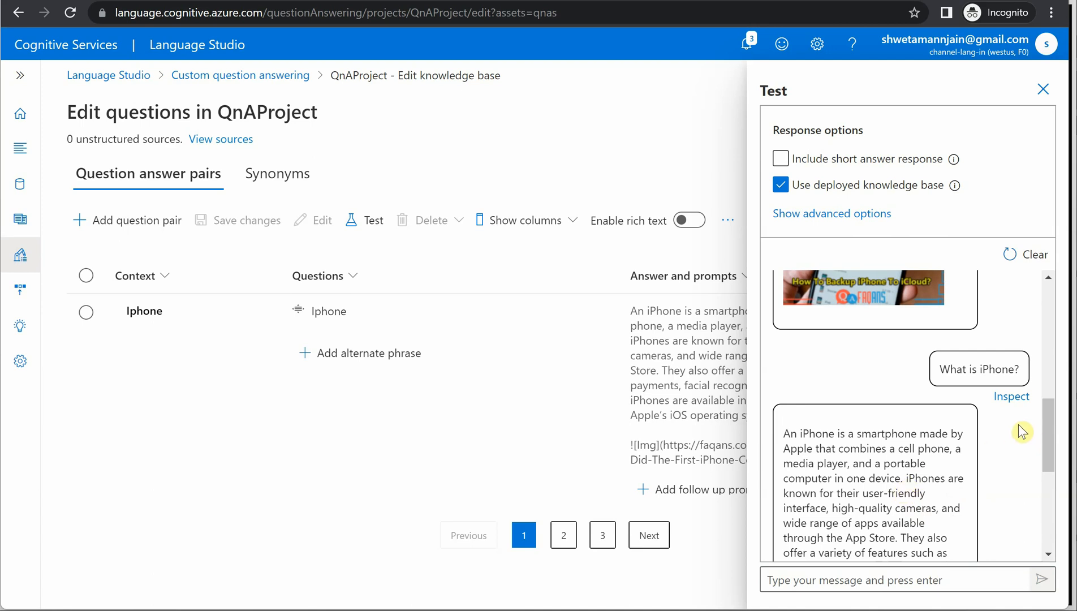
{"action": "scroll", "coordinate": [1021, 438], "scroll_direction": "up", "scroll_amount": 8}
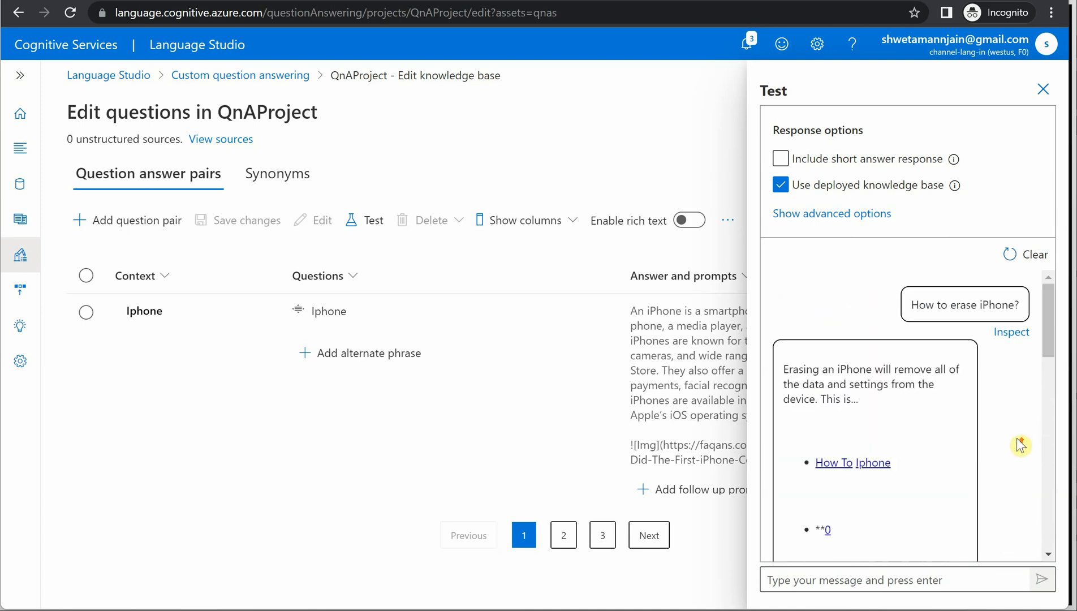
{"action": "left_click", "coordinate": [1013, 331]}
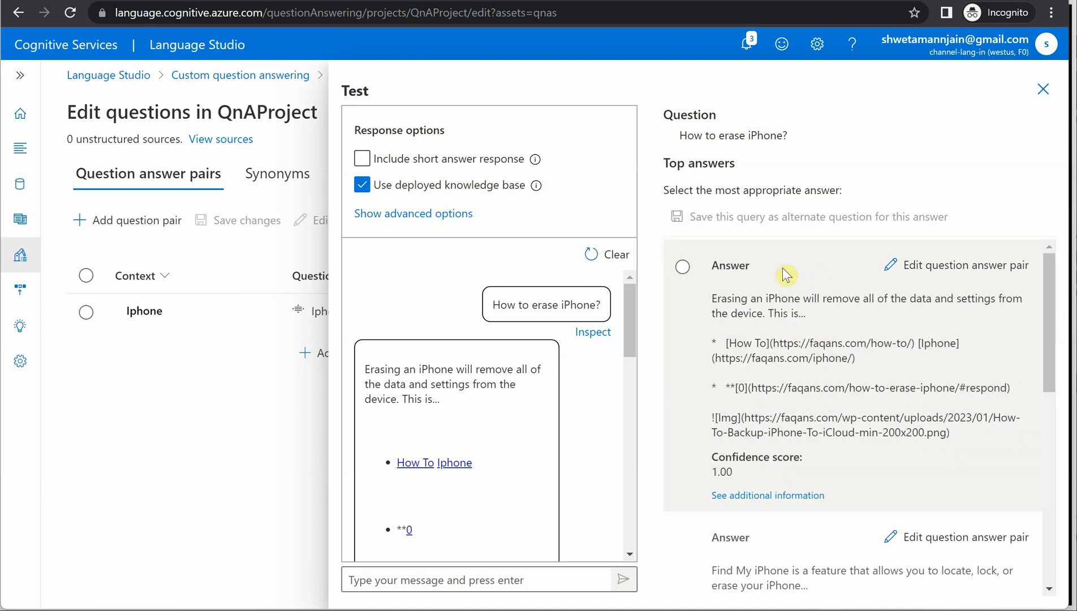
{"action": "left_click", "coordinate": [1044, 91]}
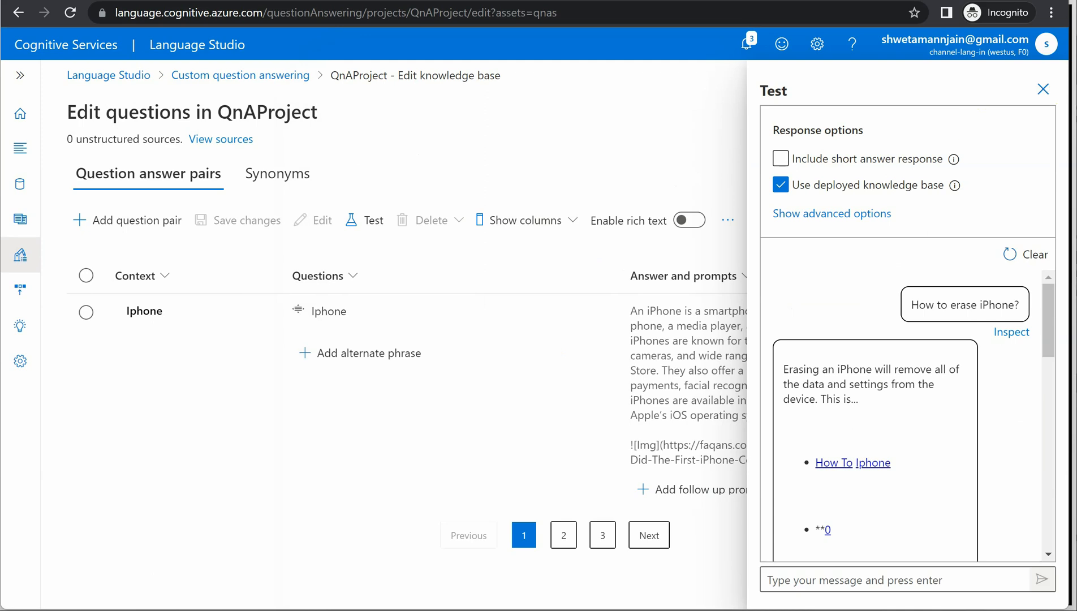
Step: Check QnAProject's suggested alternate phrases for review, and return to the knowledge base deployment page
{"action": "left_click", "coordinate": [19, 73]}
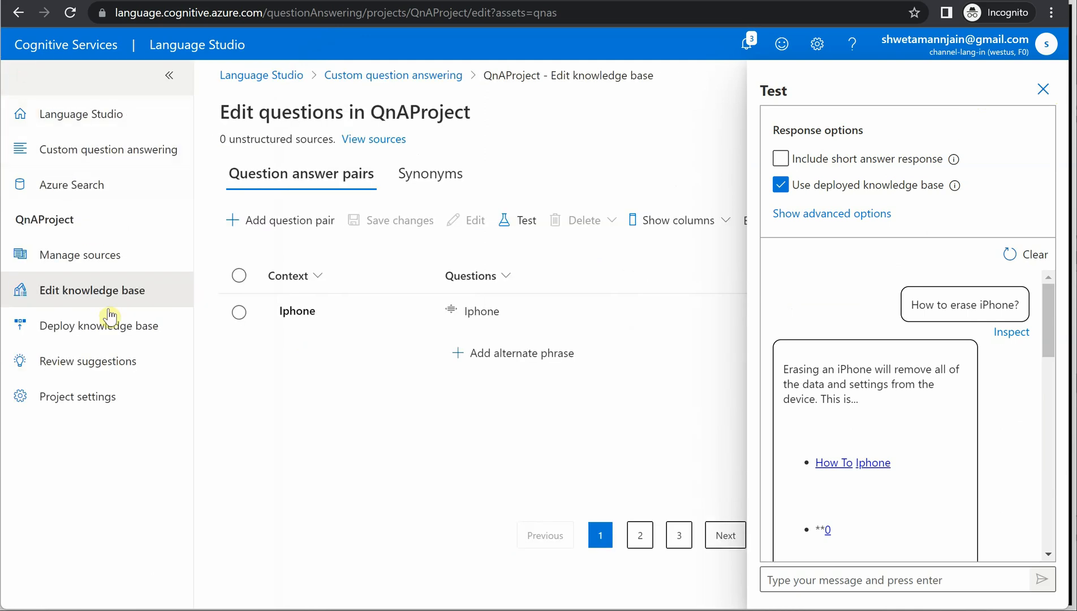
{"action": "left_click", "coordinate": [85, 367]}
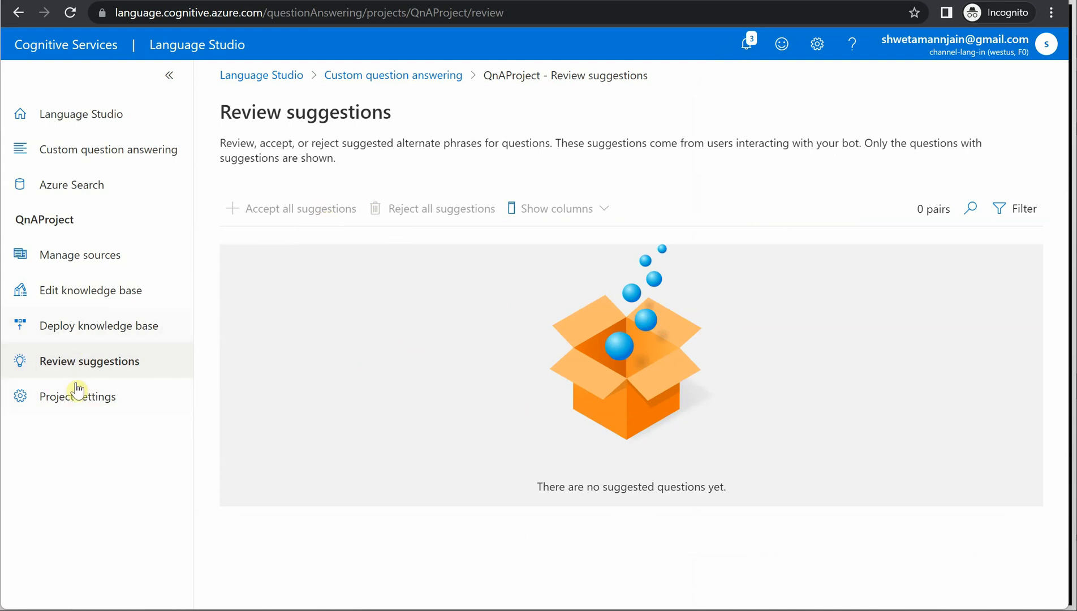
{"action": "left_click", "coordinate": [101, 333]}
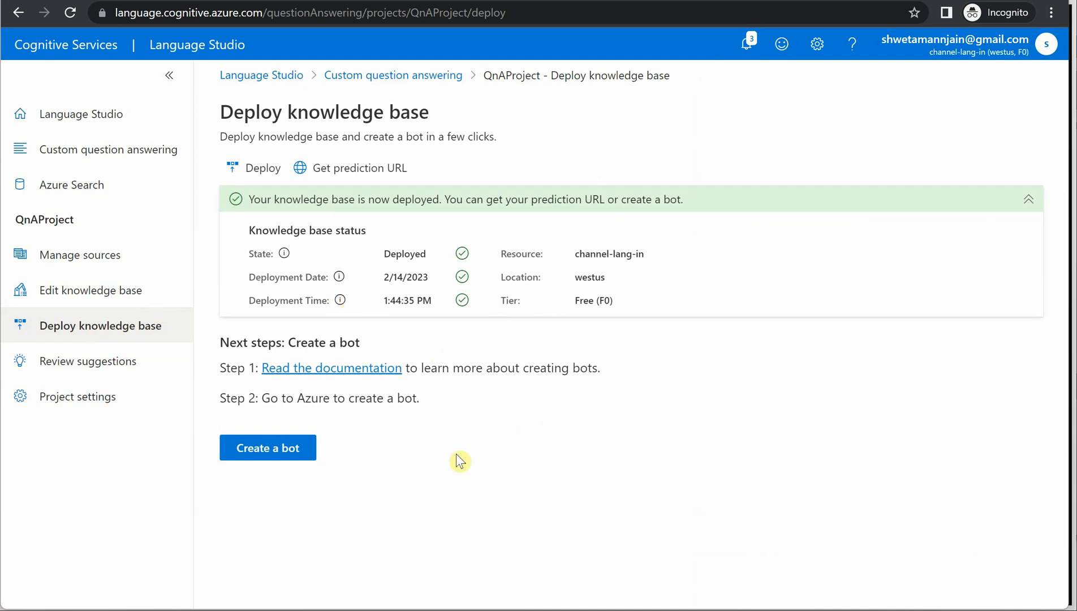
Step: Open the bot creation form in the Azure portal, look through its deployment settings, and return to Language Studio
{"action": "left_click", "coordinate": [271, 452]}
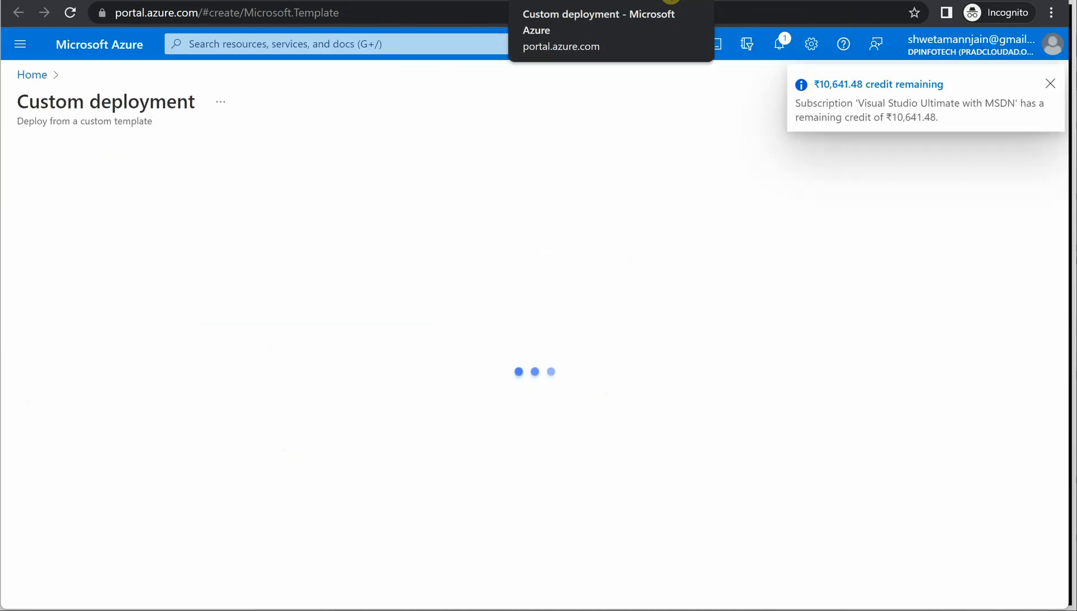
{"action": "scroll", "coordinate": [575, 365], "scroll_direction": "down", "scroll_amount": 6}
{"action": "scroll", "coordinate": [576, 390], "scroll_direction": "up", "scroll_amount": 6}
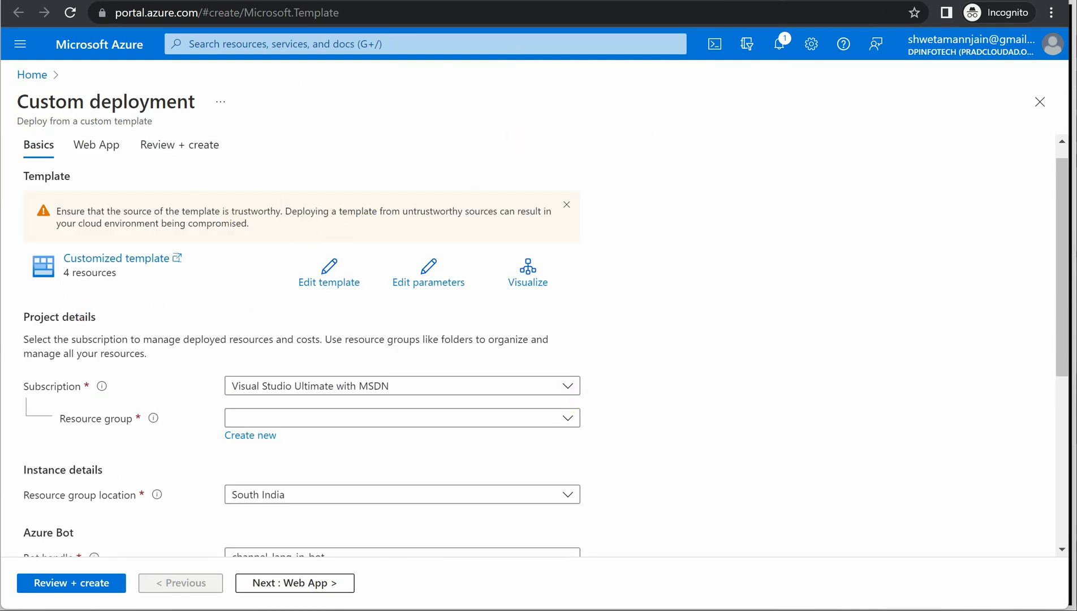
{"action": "left_click", "coordinate": [440, 1]}
{"action": "left_click", "coordinate": [440, 440]}
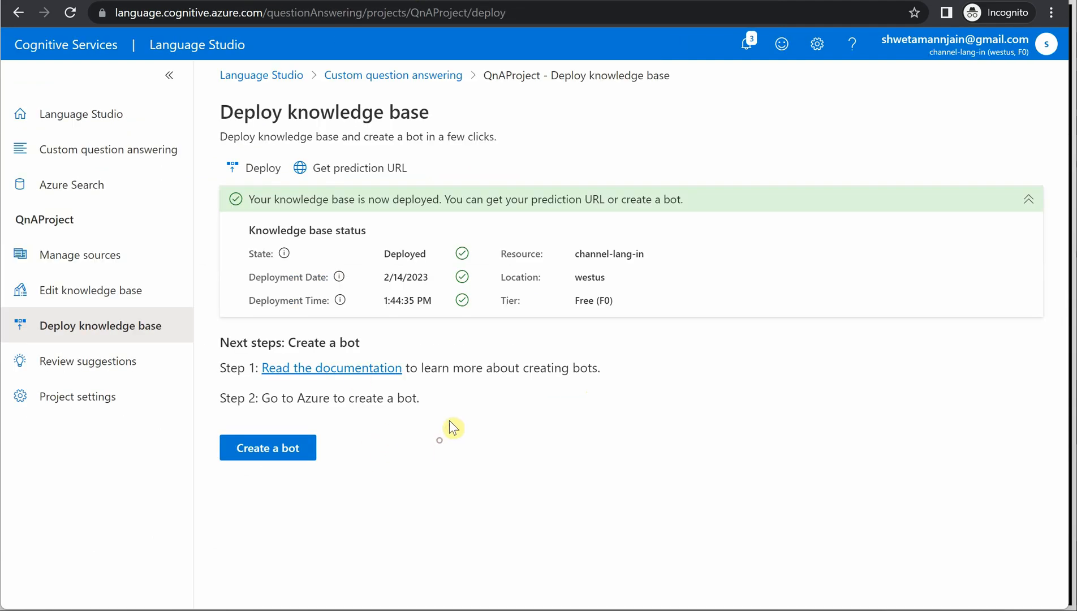
Step: Examine the deployed knowledge base's prediction URL and sample request, and close the dialog
{"action": "left_click", "coordinate": [355, 178]}
{"action": "left_click_drag", "start_coordinate": [340, 205], "coordinate": [724, 203]}
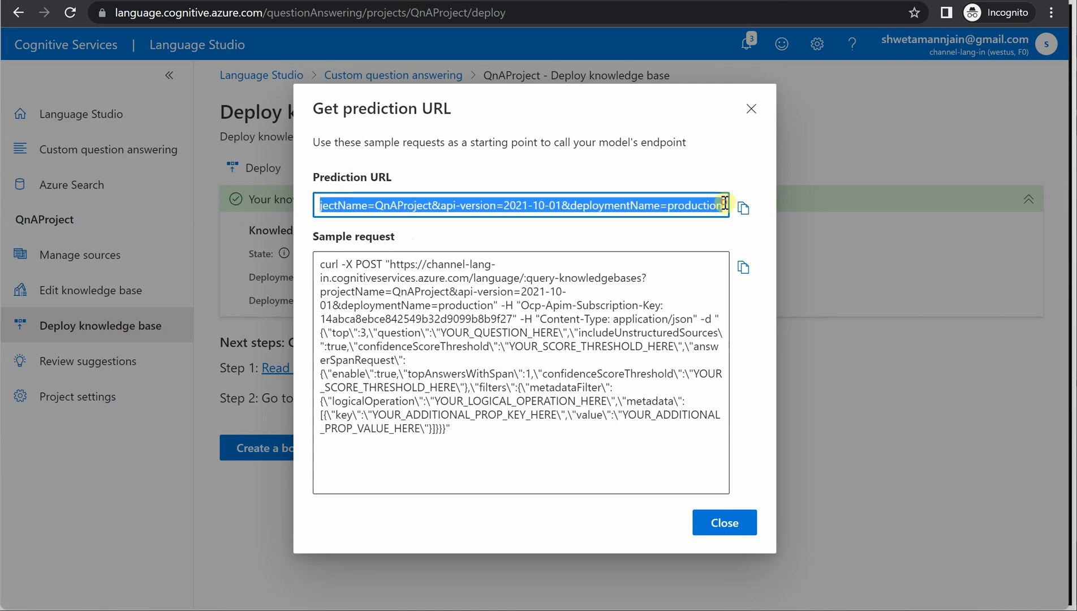
{"action": "left_click", "coordinate": [549, 373]}
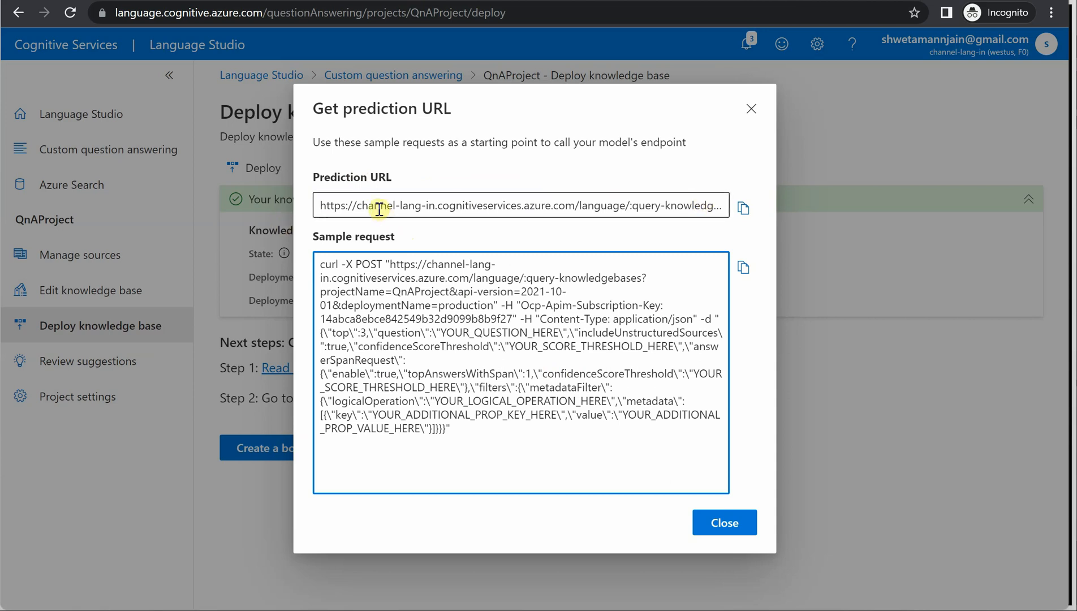
{"action": "left_click_drag", "start_coordinate": [320, 205], "coordinate": [713, 202]}
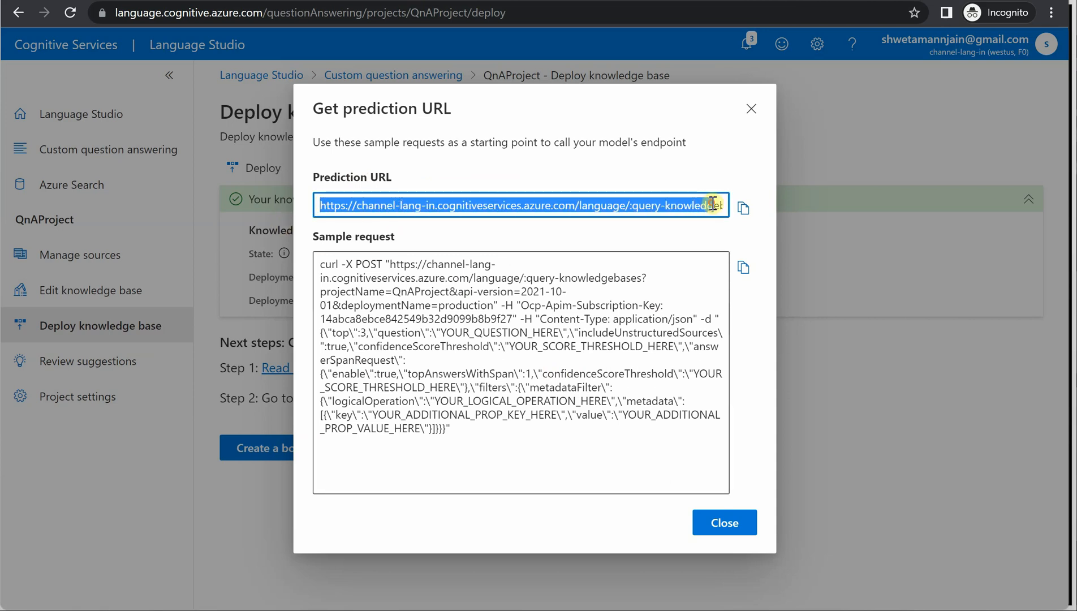
{"action": "left_click", "coordinate": [571, 308]}
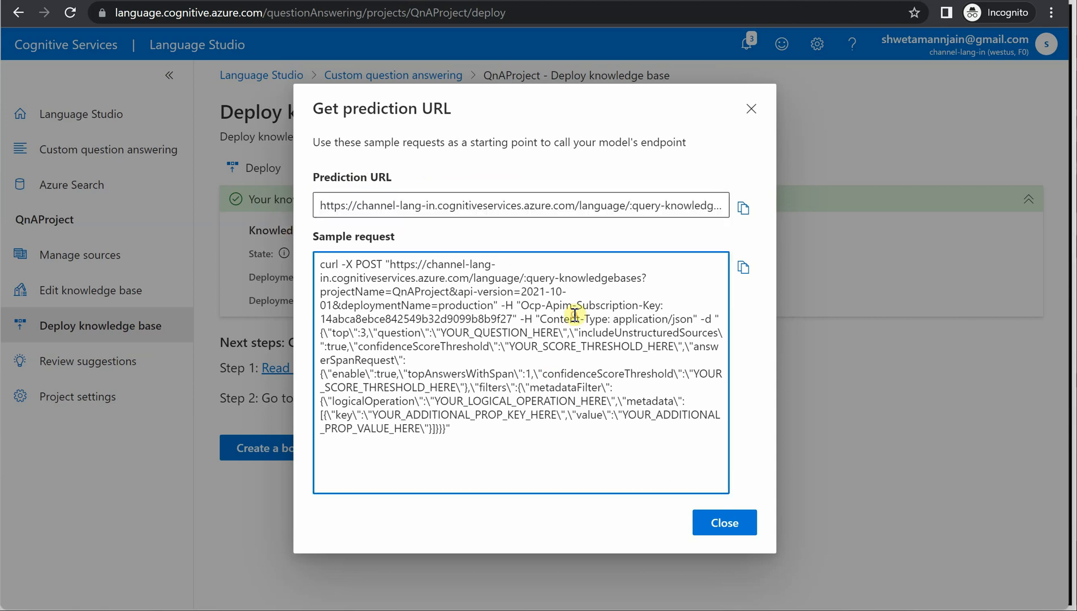
{"action": "left_click", "coordinate": [751, 109]}
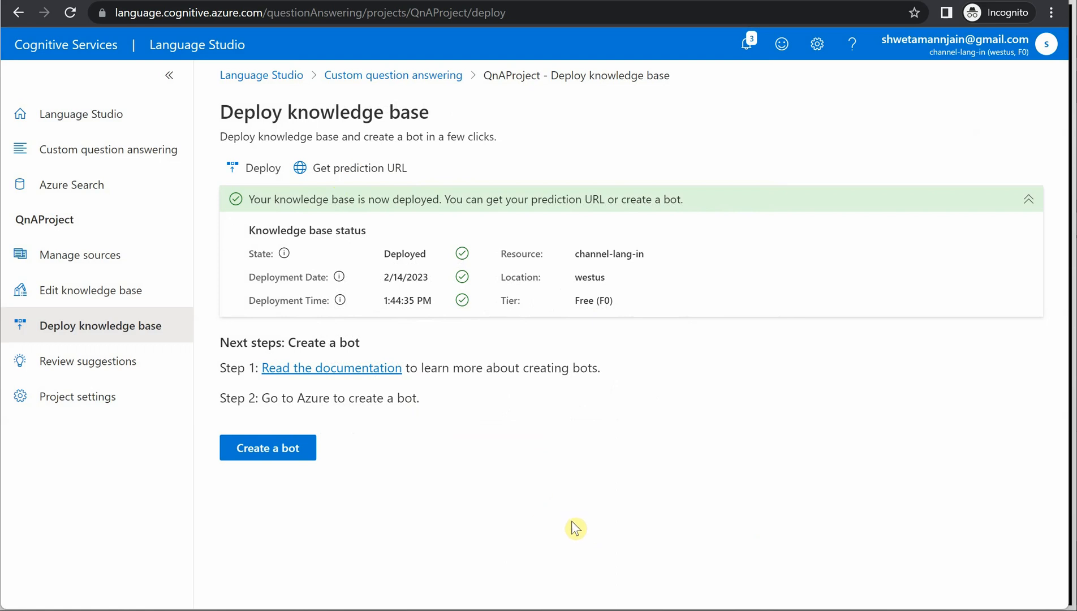
Step: Review QnAProject's settings, including the default answer when no result is found, and return to the project's sources
{"action": "left_click", "coordinate": [65, 402]}
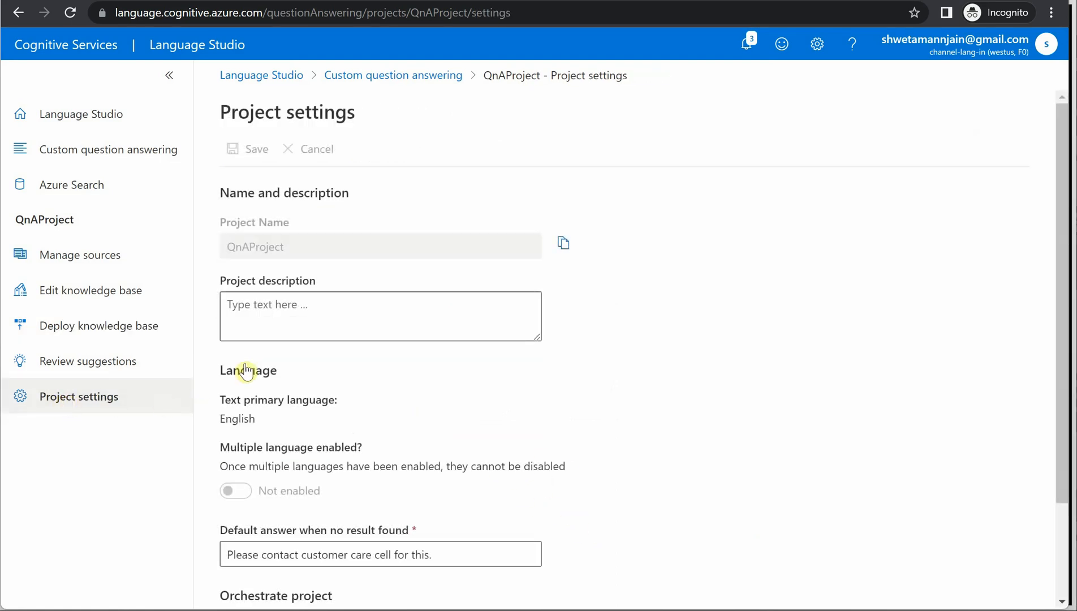
{"action": "scroll", "coordinate": [333, 373], "scroll_direction": "down", "scroll_amount": 2}
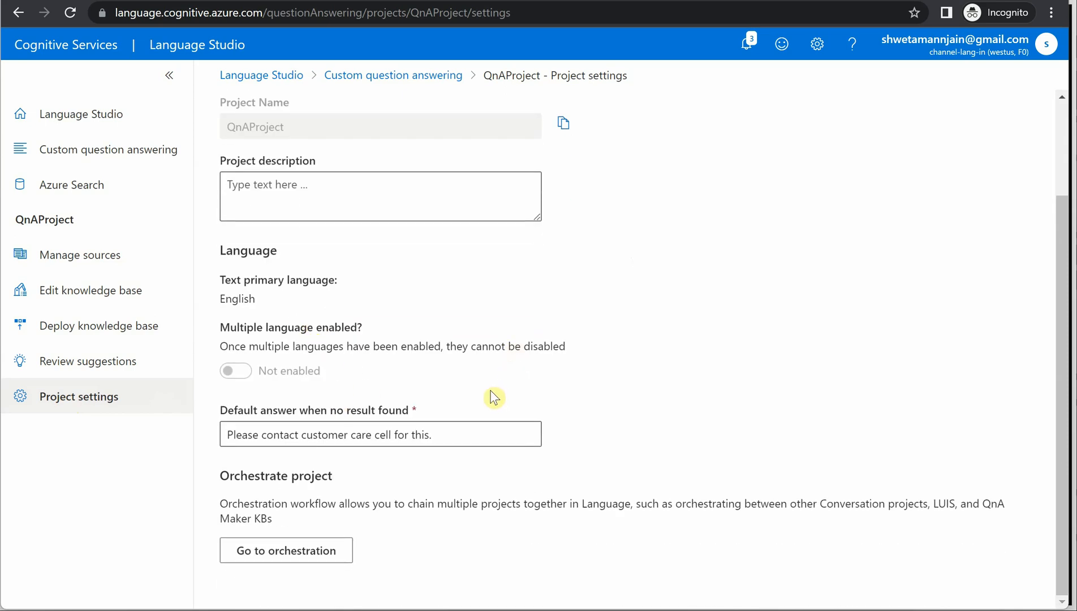
{"action": "left_click_drag", "start_coordinate": [243, 437], "coordinate": [480, 423]}
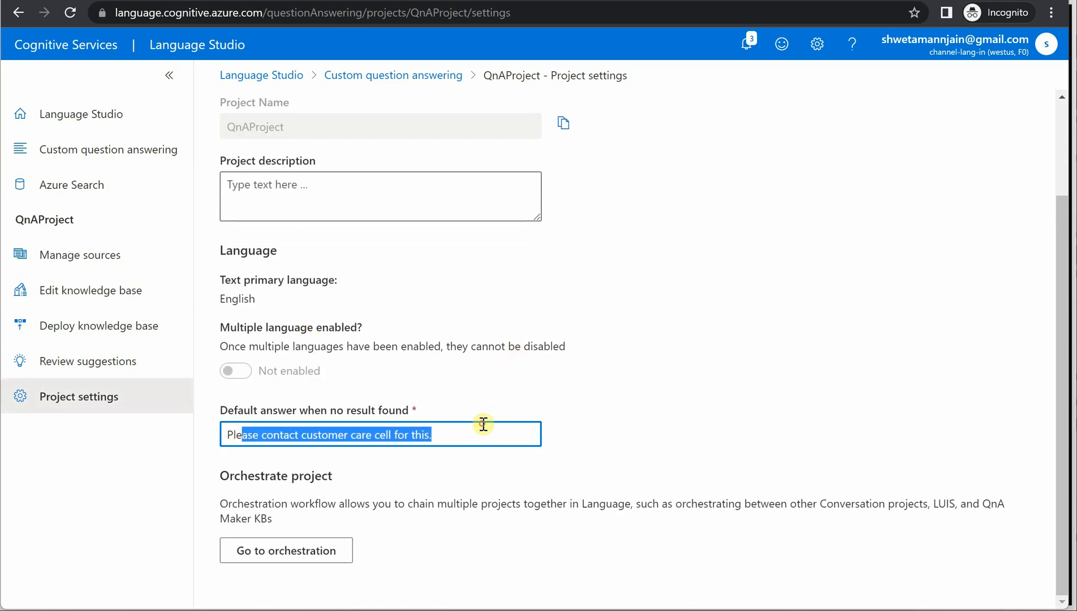
{"action": "left_click", "coordinate": [783, 378]}
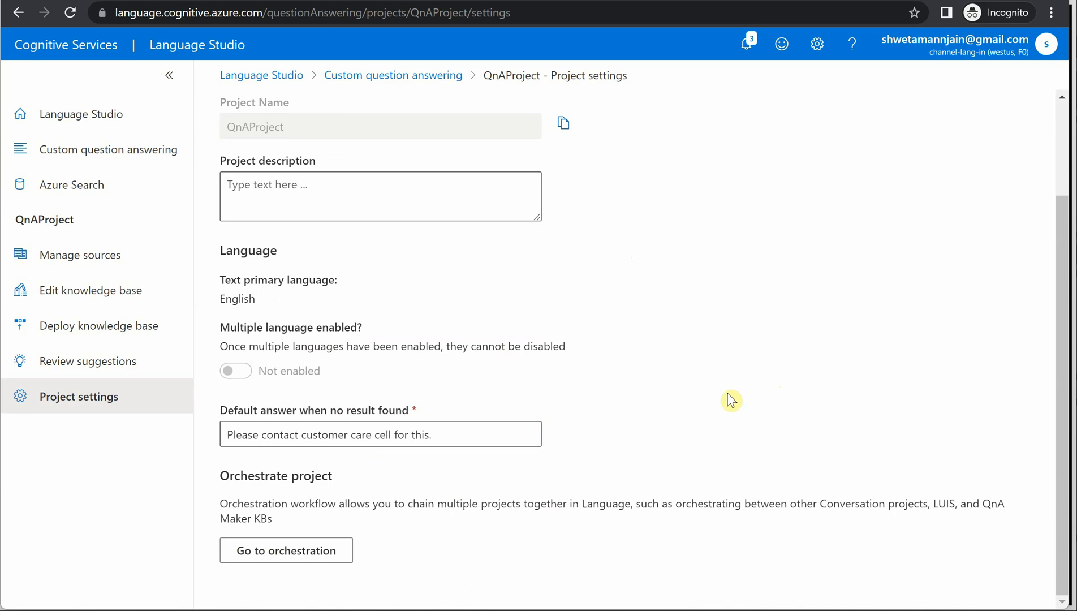
{"action": "scroll", "coordinate": [751, 385], "scroll_direction": "up", "scroll_amount": 2}
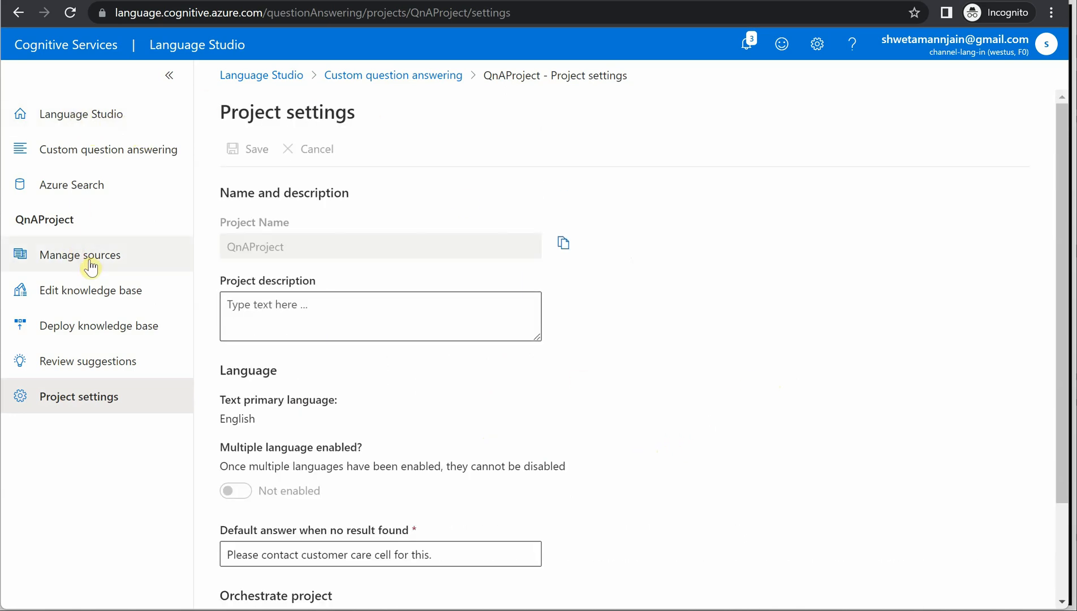
{"action": "left_click", "coordinate": [115, 257]}
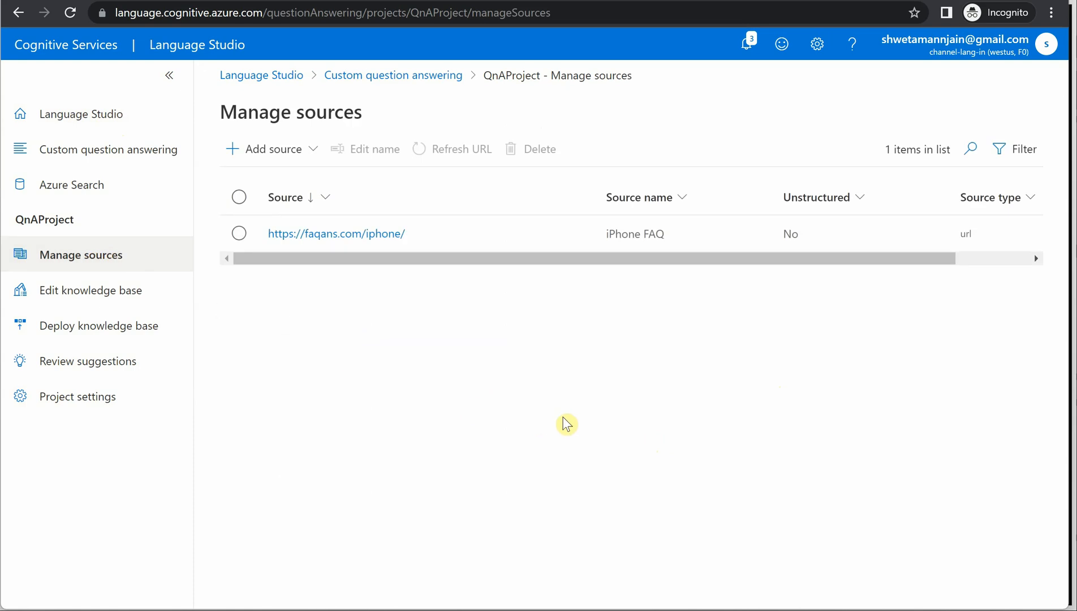